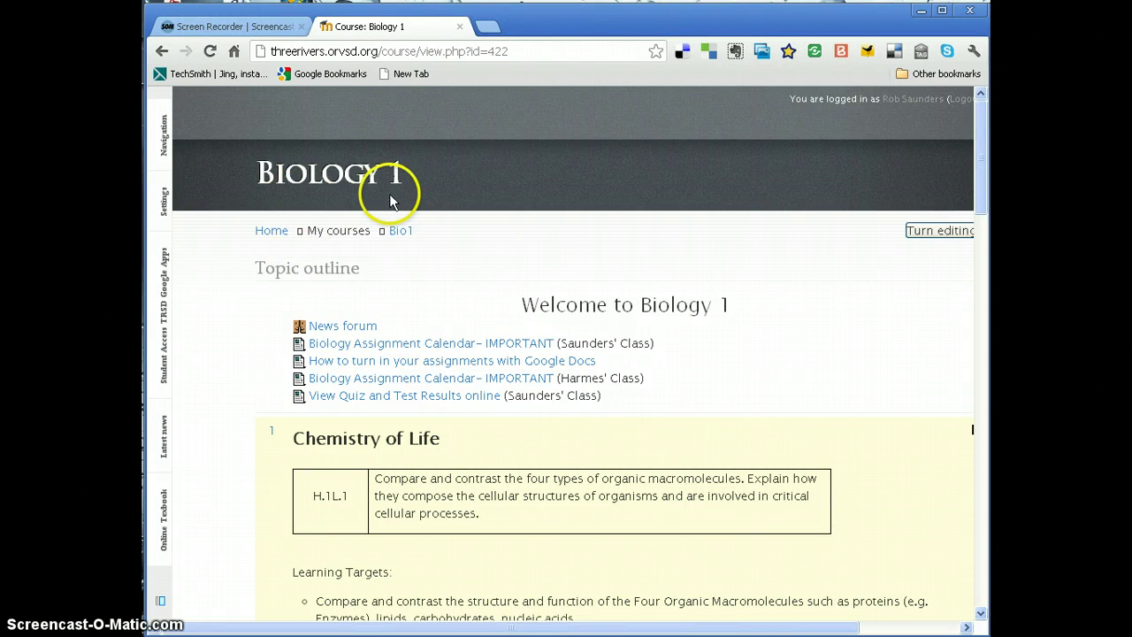
- Open Biology 1's Self enrolment (Student) settings via Settings > Users > Enrolment methods
{"action": "left_click", "coordinate": [165, 204]}
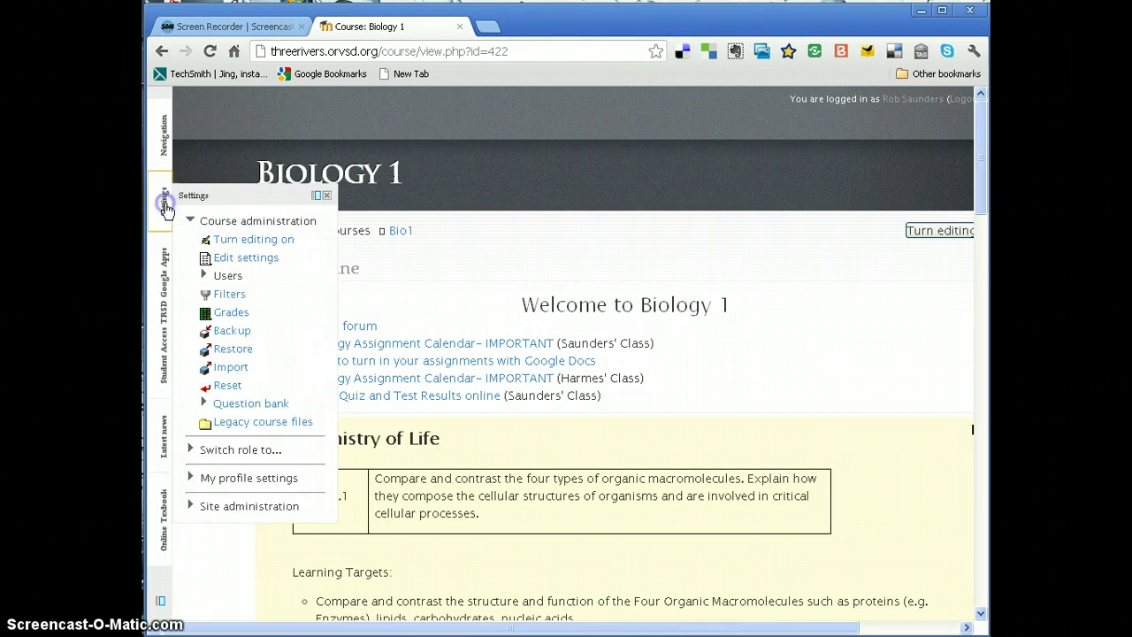
{"action": "left_click", "coordinate": [204, 276]}
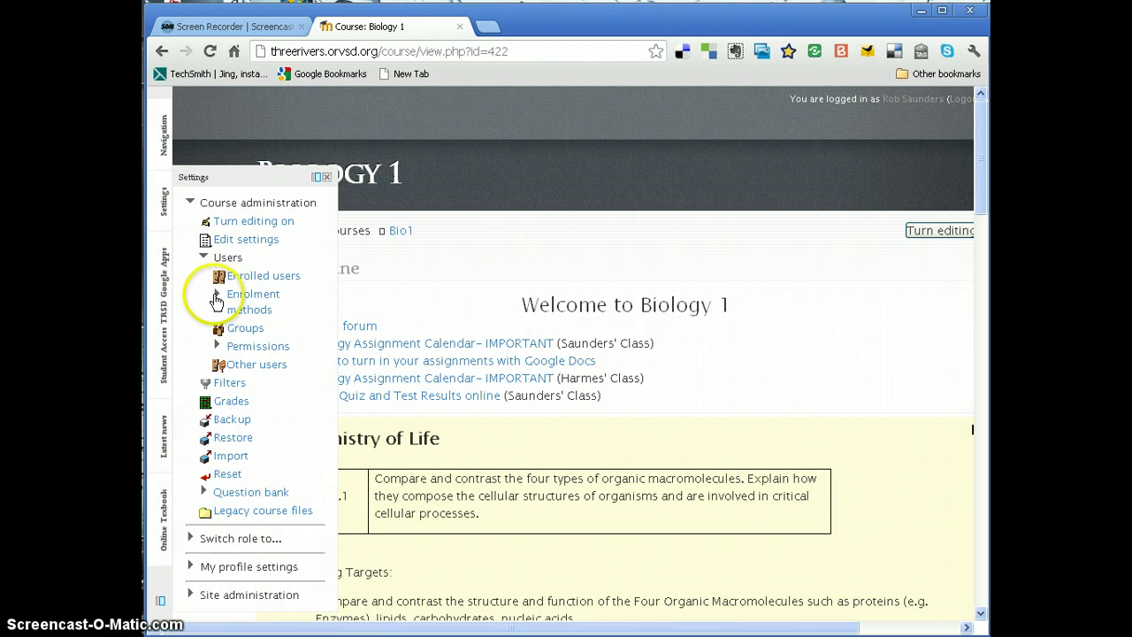
{"action": "left_click", "coordinate": [221, 302]}
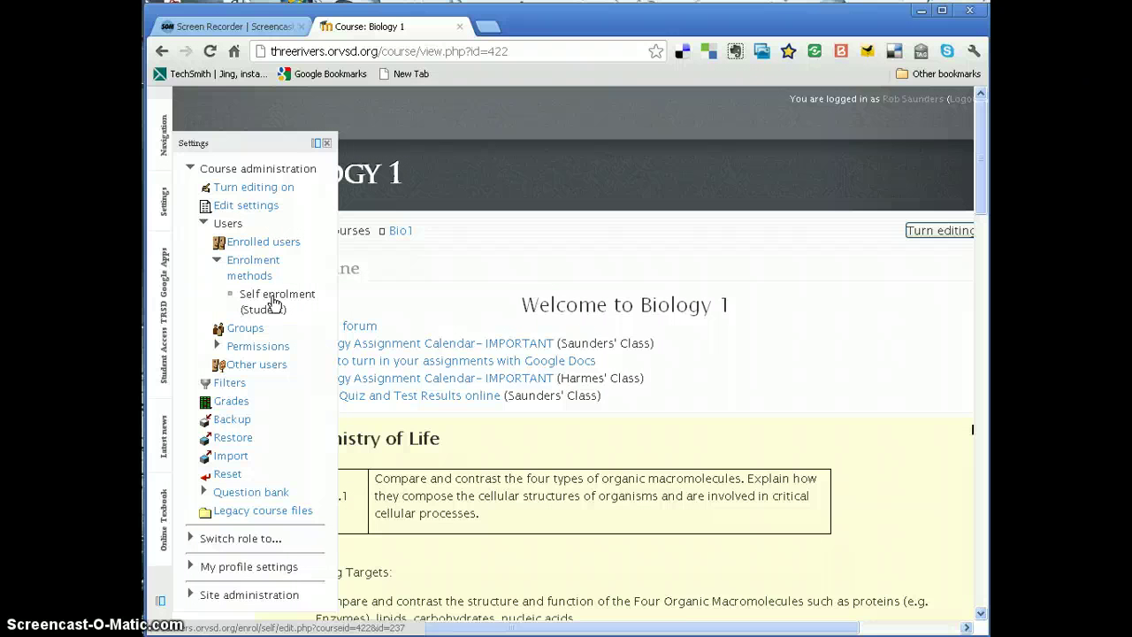
{"action": "left_click", "coordinate": [275, 303]}
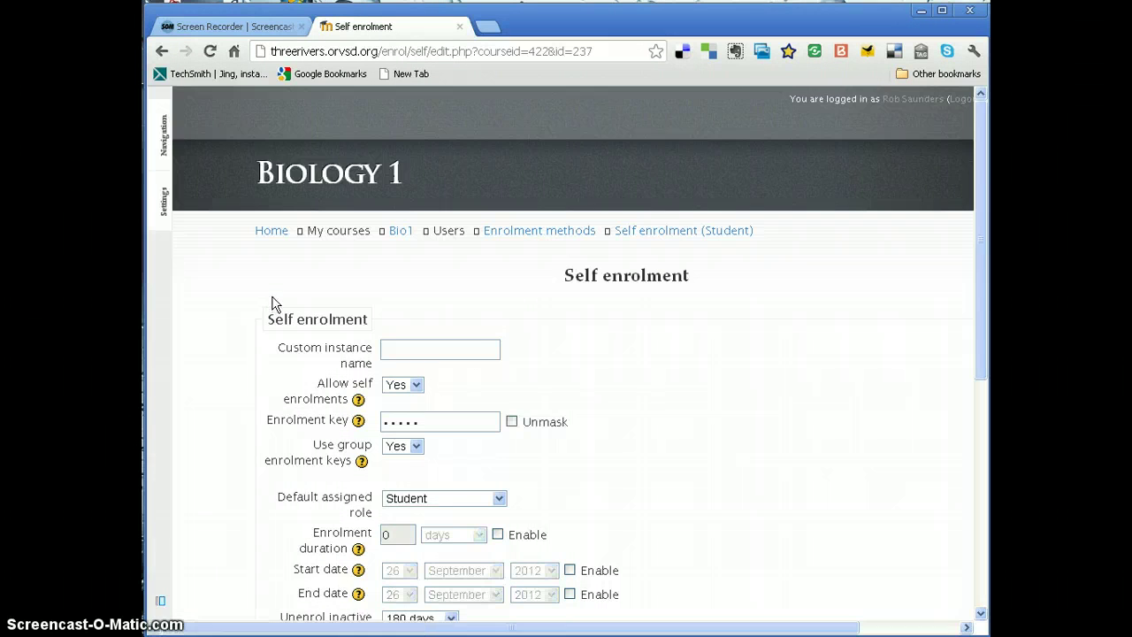
- Keep Allow self enrolments and Use group enrolment keys at Yes, and check the enrolment key
{"action": "left_click", "coordinate": [771, 457]}
{"action": "scroll", "coordinate": [766, 444], "scroll_direction": "down", "scroll_amount": 1}
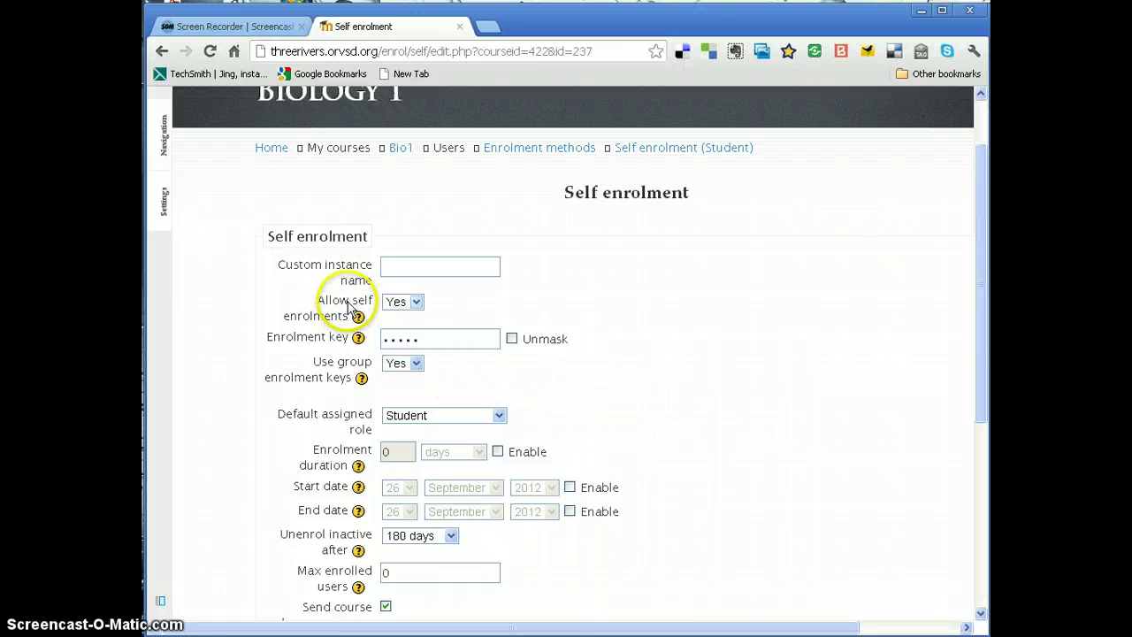
{"action": "left_click", "coordinate": [411, 303]}
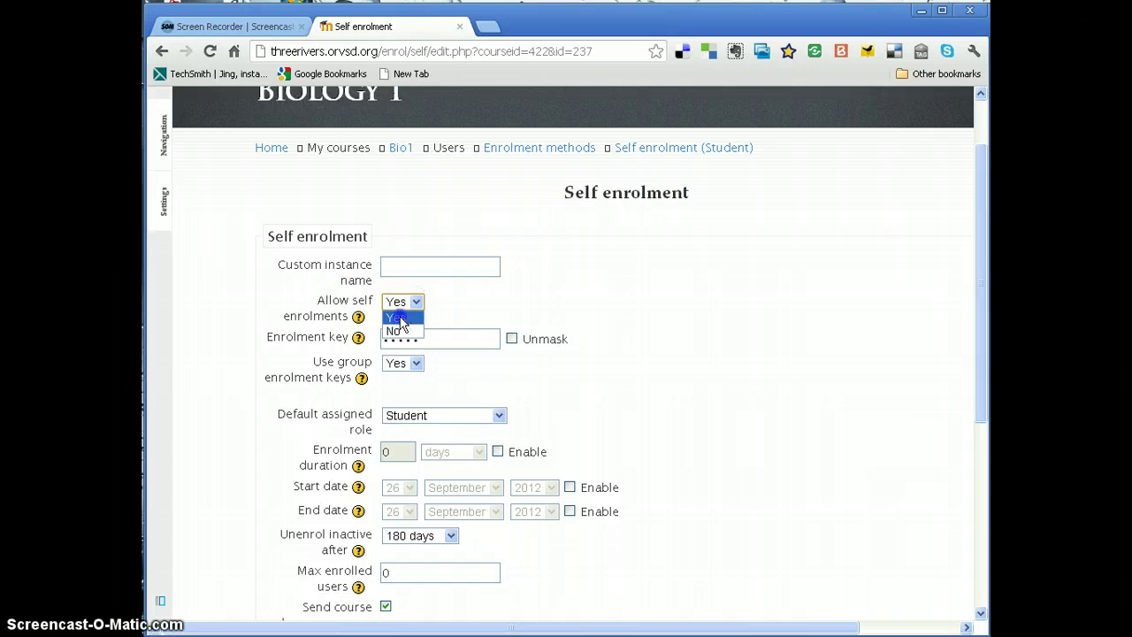
{"action": "left_click", "coordinate": [405, 317]}
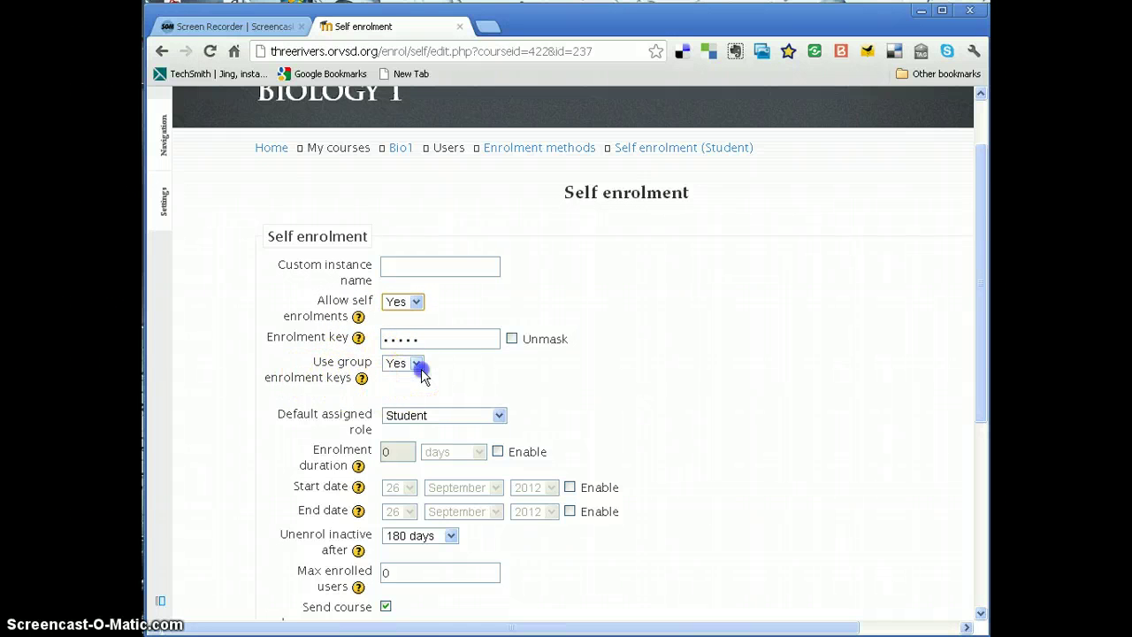
{"action": "left_click", "coordinate": [416, 365]}
{"action": "left_click", "coordinate": [396, 379]}
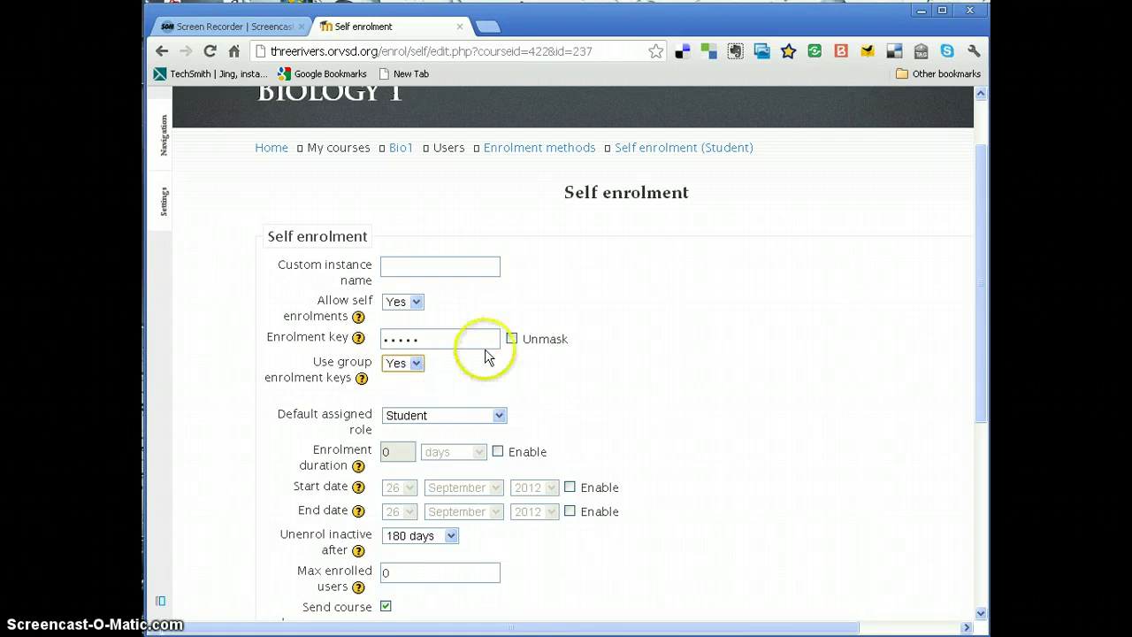
{"action": "left_click", "coordinate": [513, 340]}
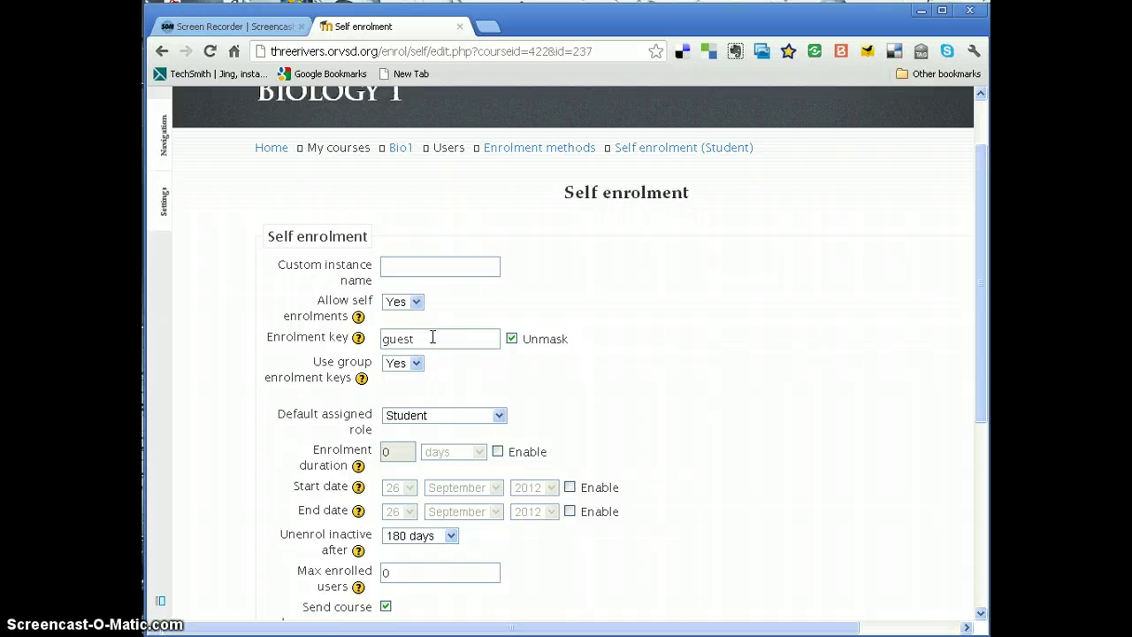
{"action": "left_click", "coordinate": [512, 340]}
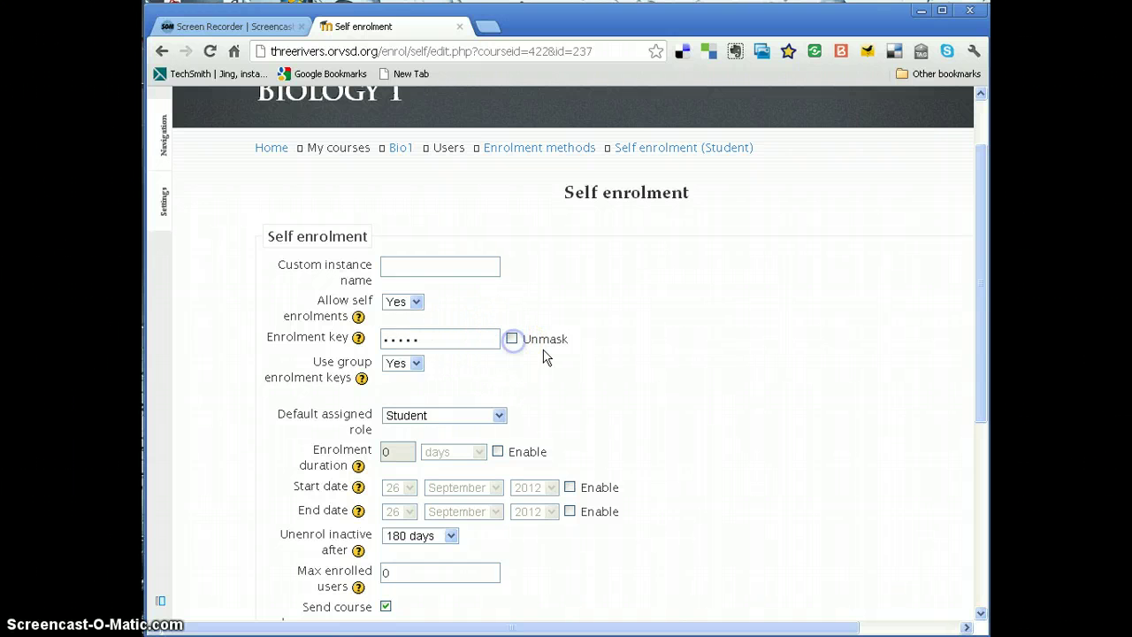
- Save the self enrolment settings and return to the Enrolment methods list
{"action": "scroll", "coordinate": [695, 396], "scroll_direction": "down", "scroll_amount": 1}
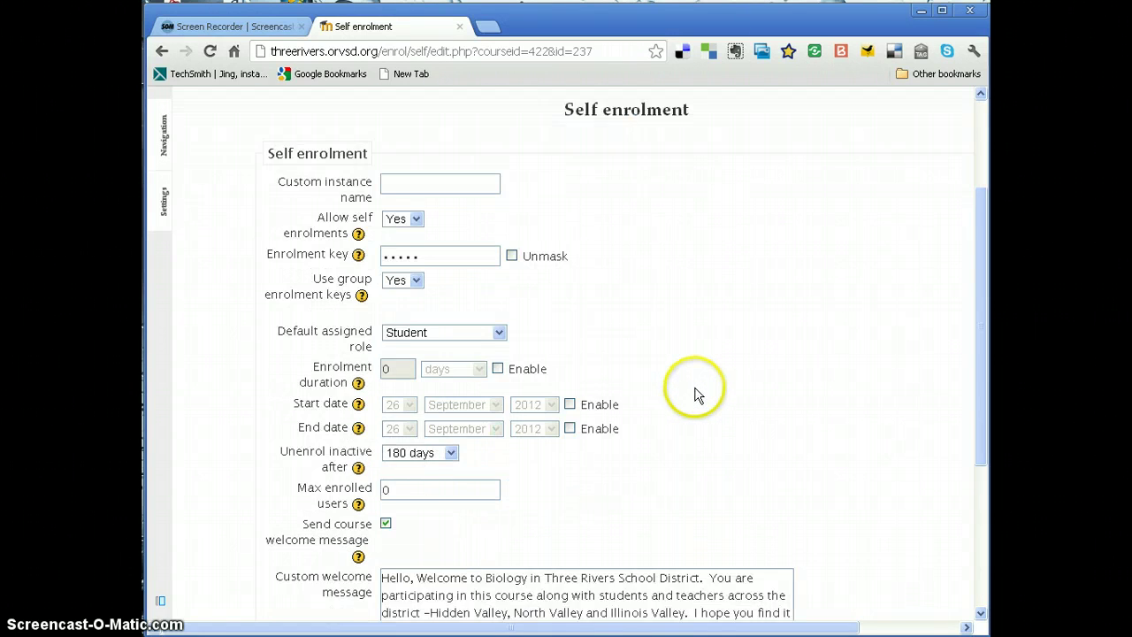
{"action": "scroll", "coordinate": [694, 396], "scroll_direction": "down", "scroll_amount": 1}
{"action": "scroll", "coordinate": [694, 395], "scroll_direction": "down", "scroll_amount": 1}
{"action": "left_click", "coordinate": [459, 423]}
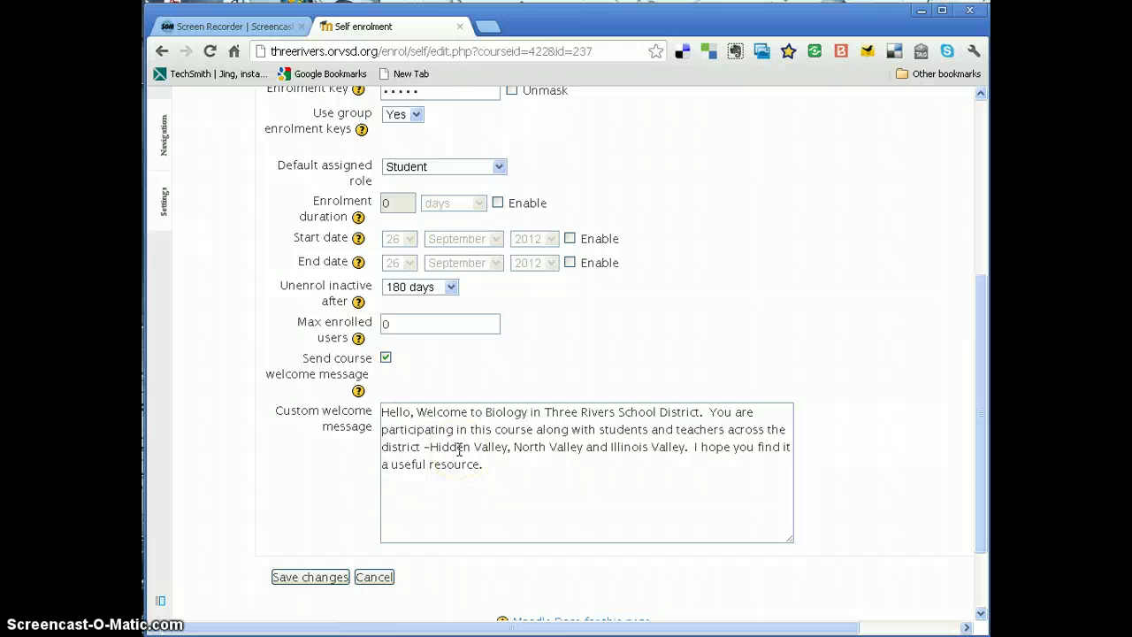
{"action": "left_click", "coordinate": [324, 577]}
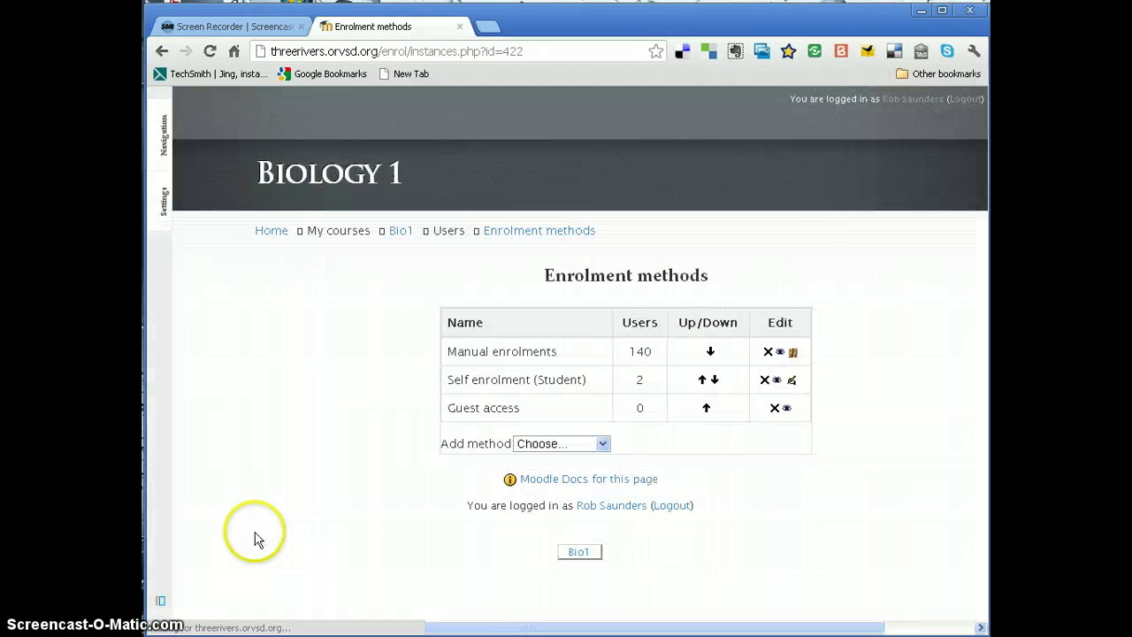
- Return to the Bio1 course and open its Groups page from Settings > Users
{"action": "left_click", "coordinate": [400, 232]}
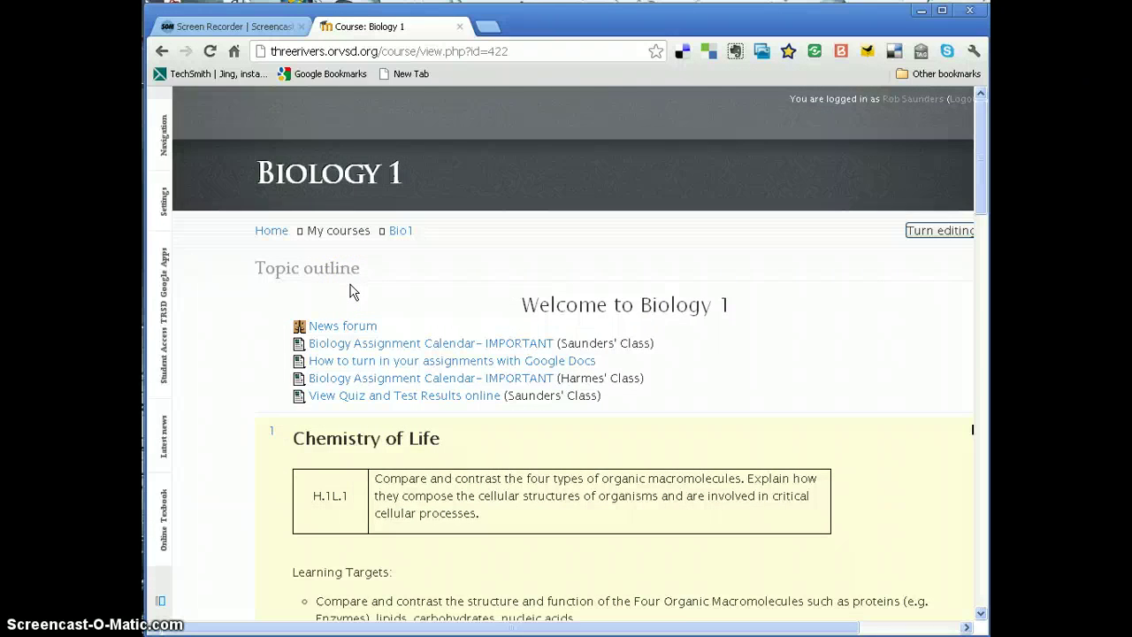
{"action": "left_click", "coordinate": [350, 292]}
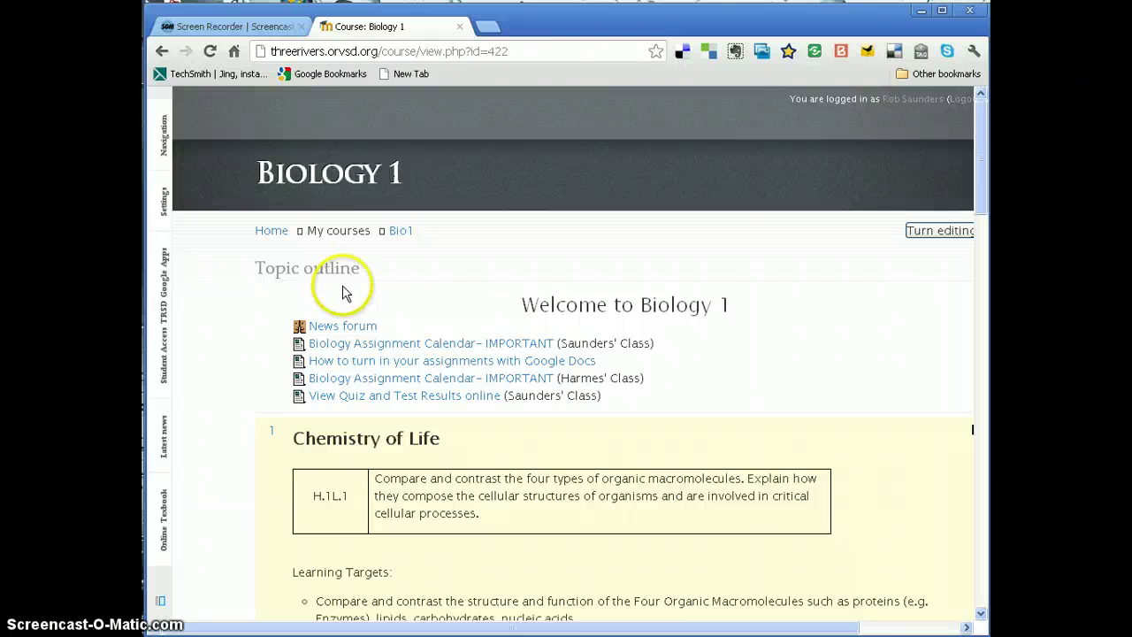
{"action": "left_click", "coordinate": [341, 295]}
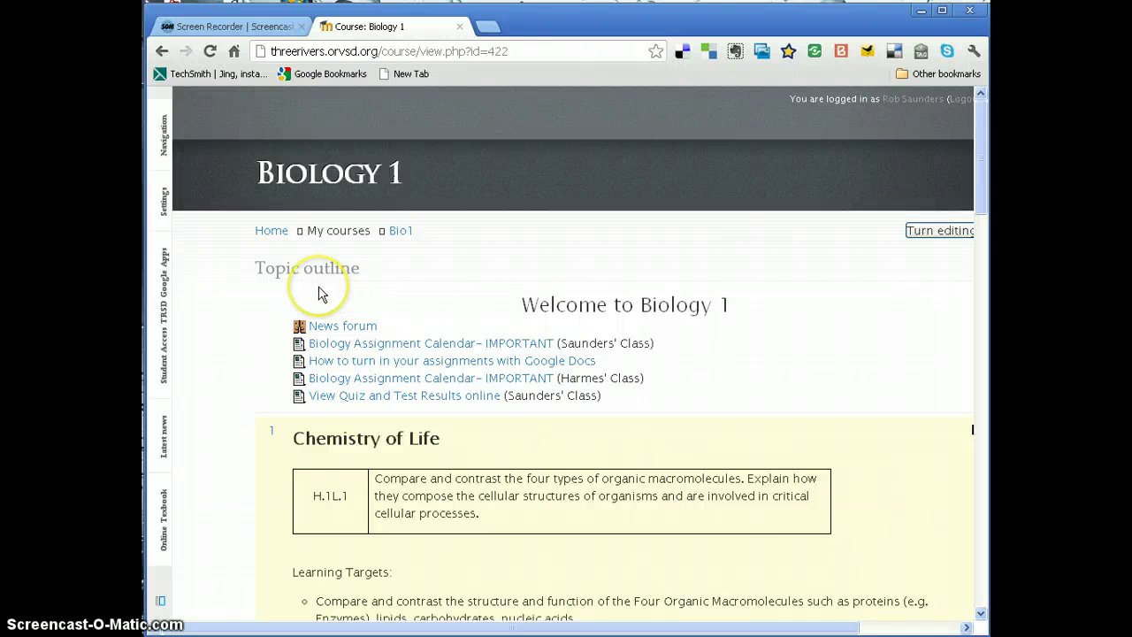
{"action": "left_click", "coordinate": [164, 209]}
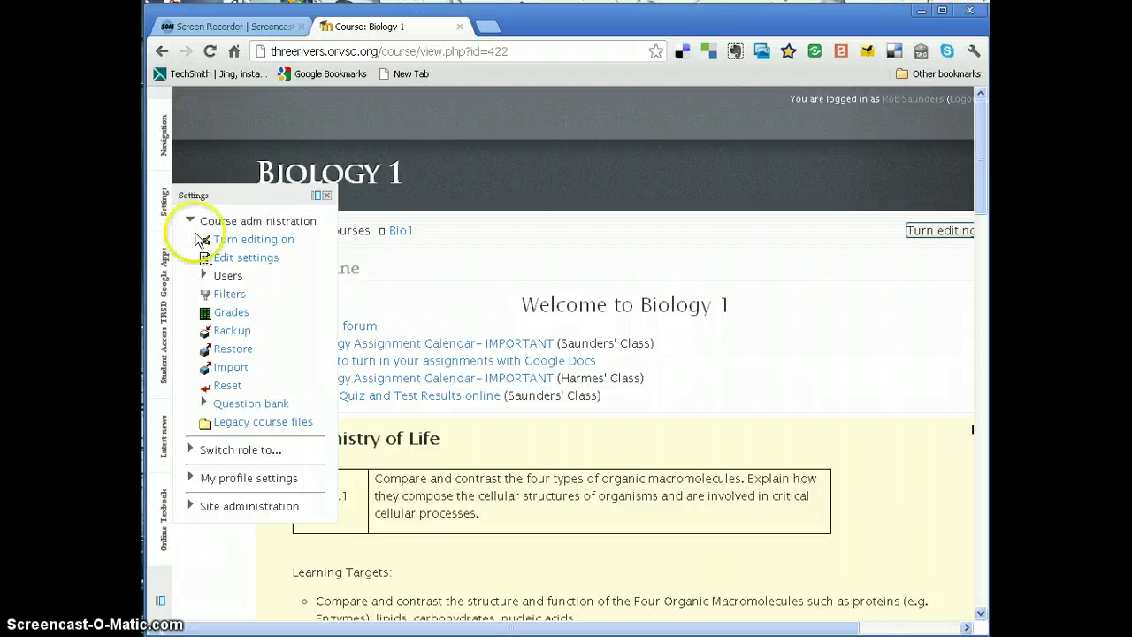
{"action": "left_click", "coordinate": [205, 276]}
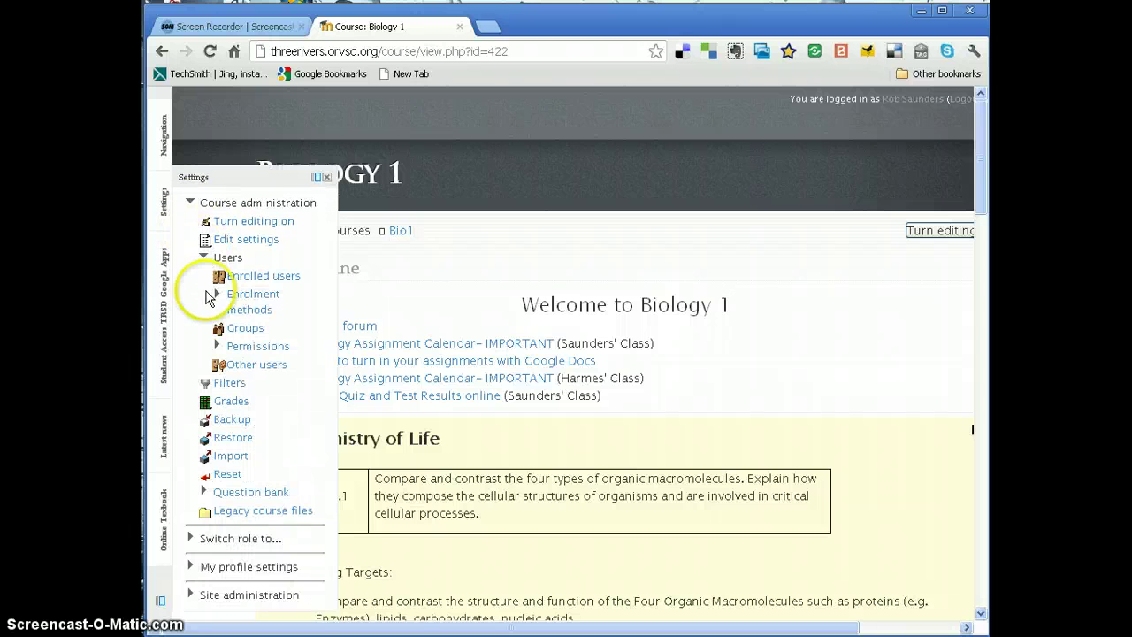
{"action": "left_click", "coordinate": [248, 329]}
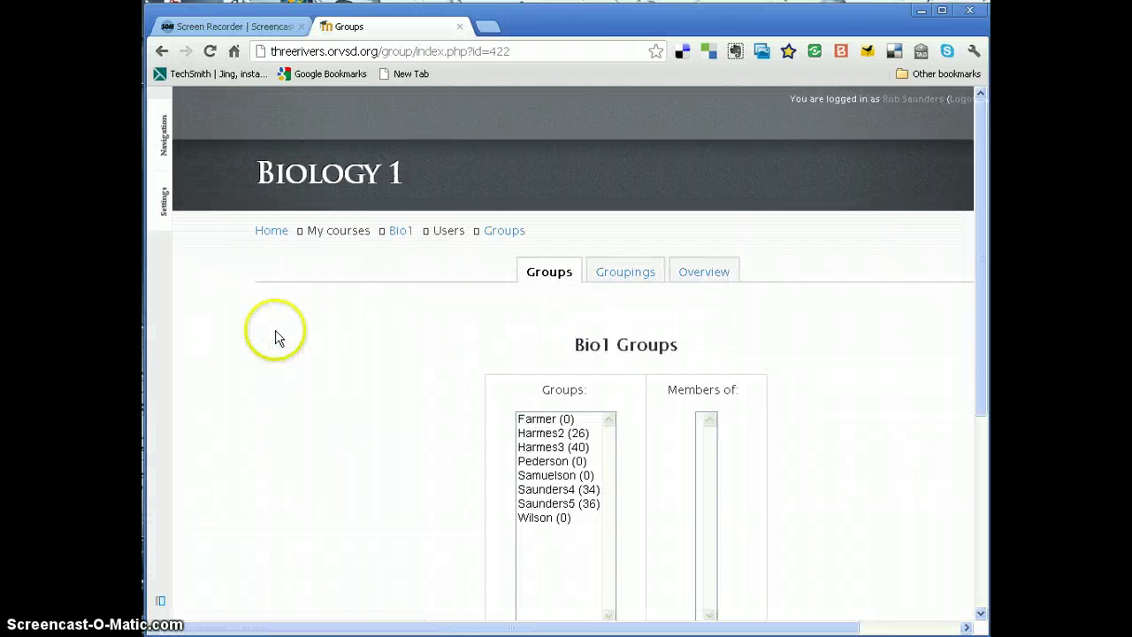
- Select Farmer (0) in the Groups list and open its Edit group settings page
{"action": "scroll", "coordinate": [493, 359], "scroll_direction": "down", "scroll_amount": 2}
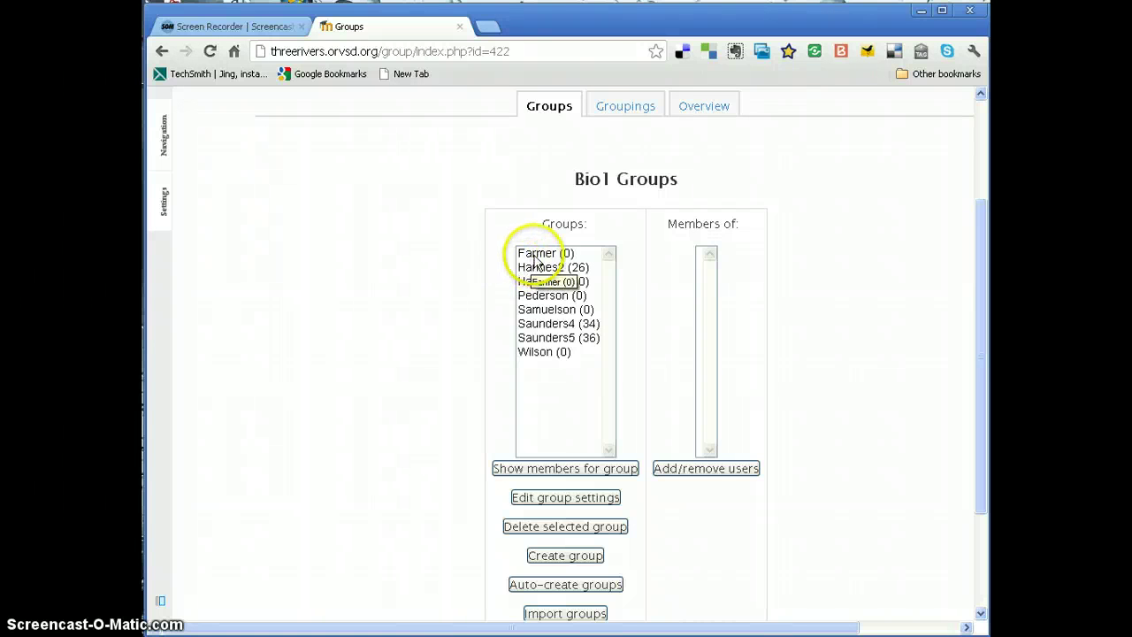
{"action": "left_click", "coordinate": [535, 256]}
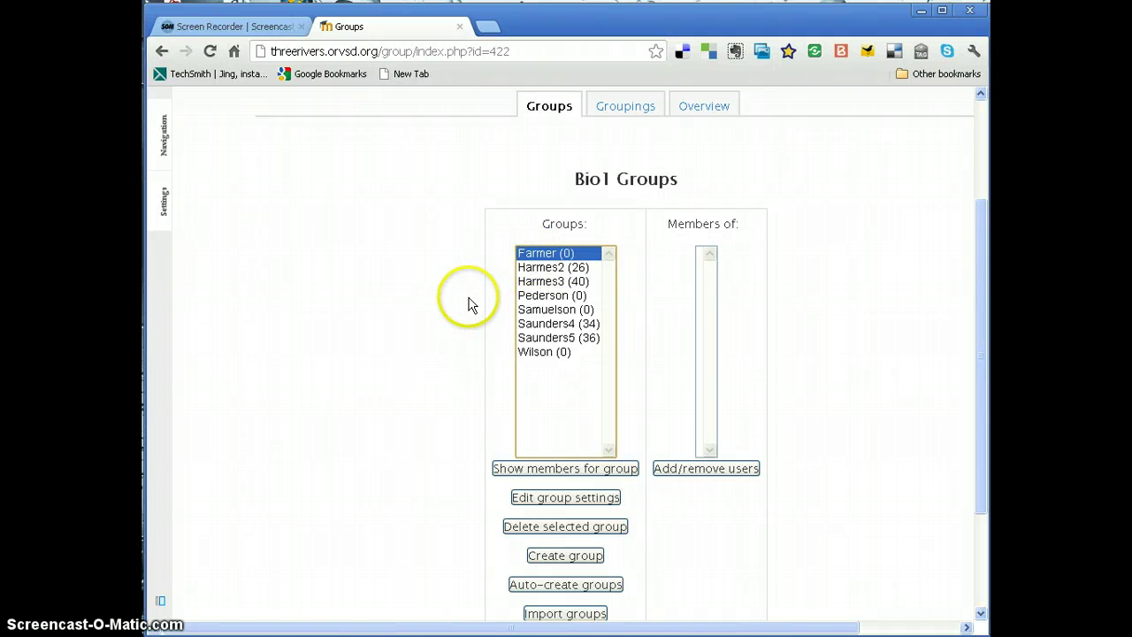
{"action": "left_click", "coordinate": [568, 497]}
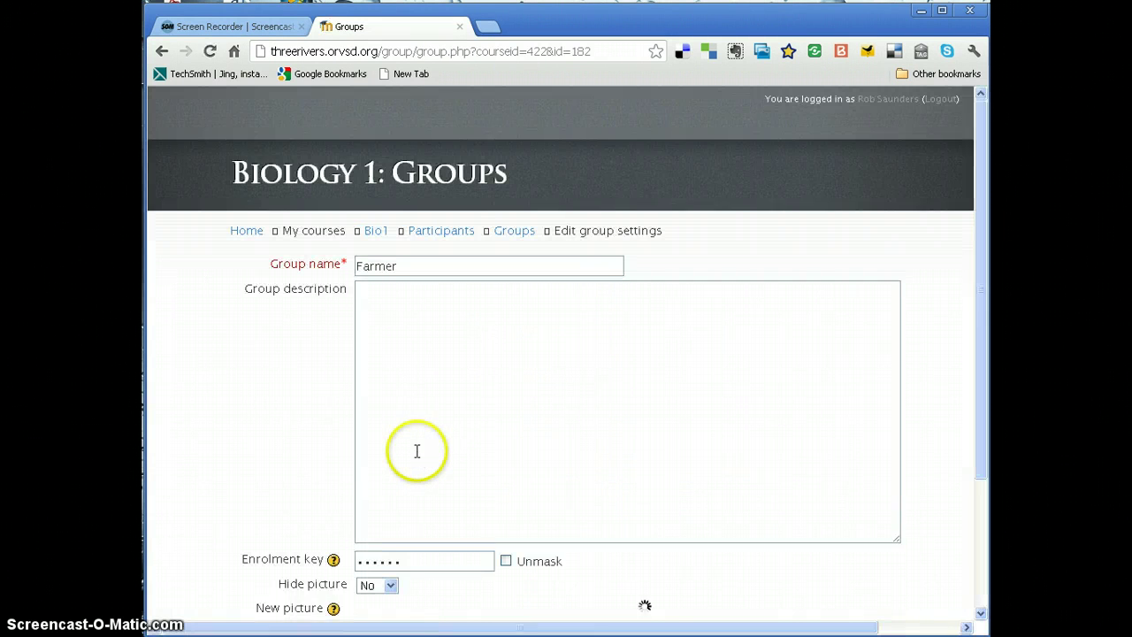
- Check the Farmer group's enrolment key, then save its settings
{"action": "scroll", "coordinate": [419, 406], "scroll_direction": "down", "scroll_amount": 3}
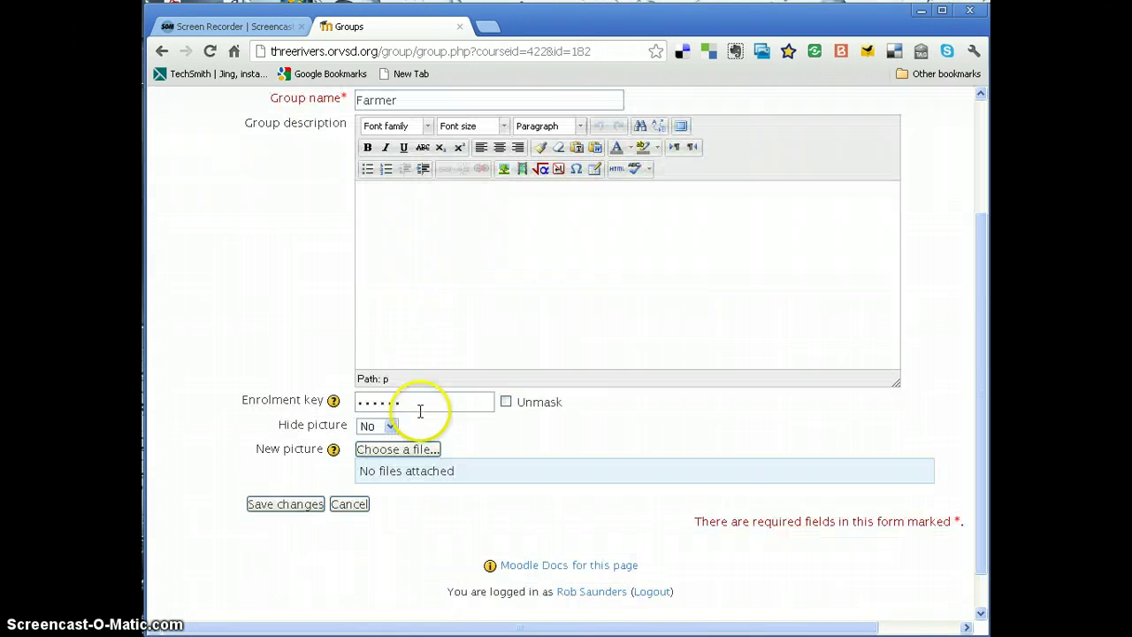
{"action": "left_click", "coordinate": [506, 403]}
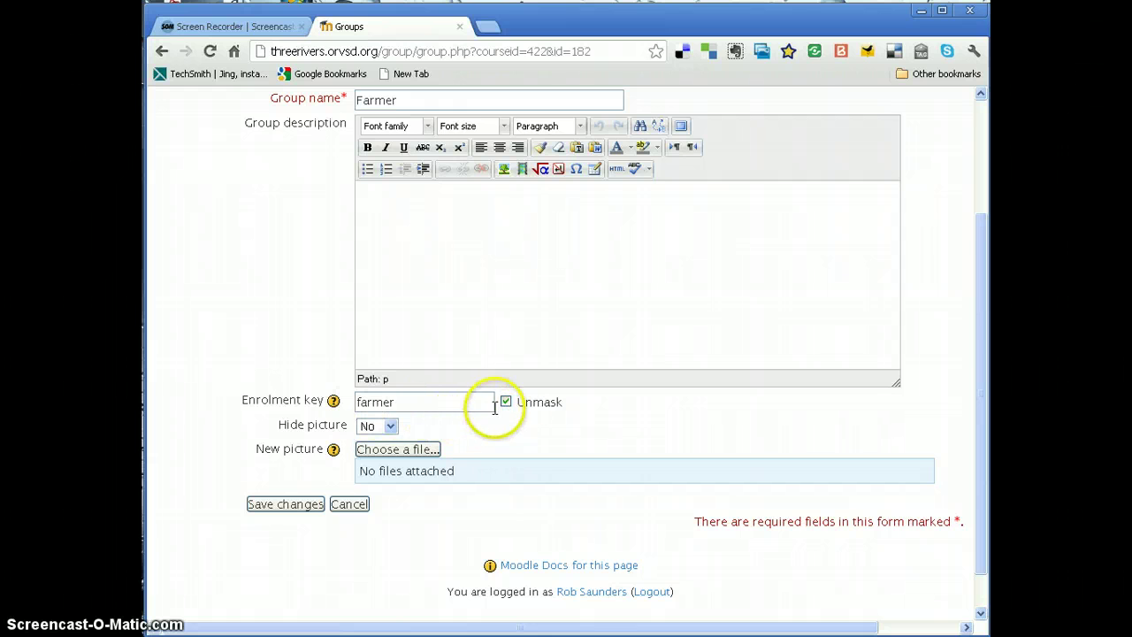
{"action": "left_click", "coordinate": [506, 403]}
{"action": "scroll", "coordinate": [507, 402], "scroll_direction": "up", "scroll_amount": 3}
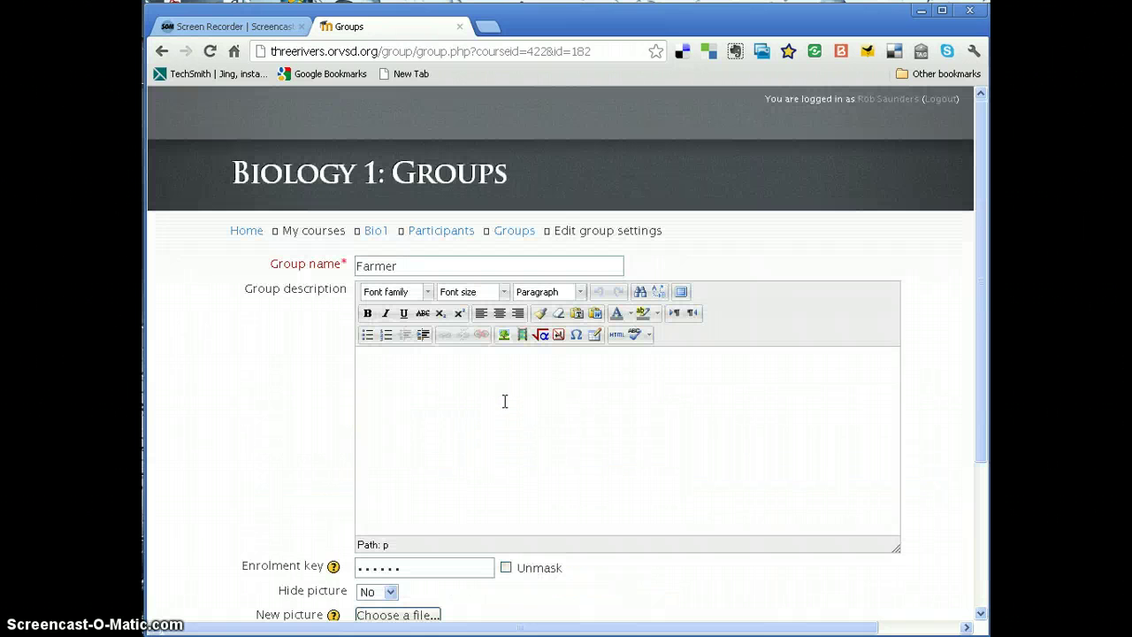
{"action": "scroll", "coordinate": [505, 401], "scroll_direction": "down", "scroll_amount": 1}
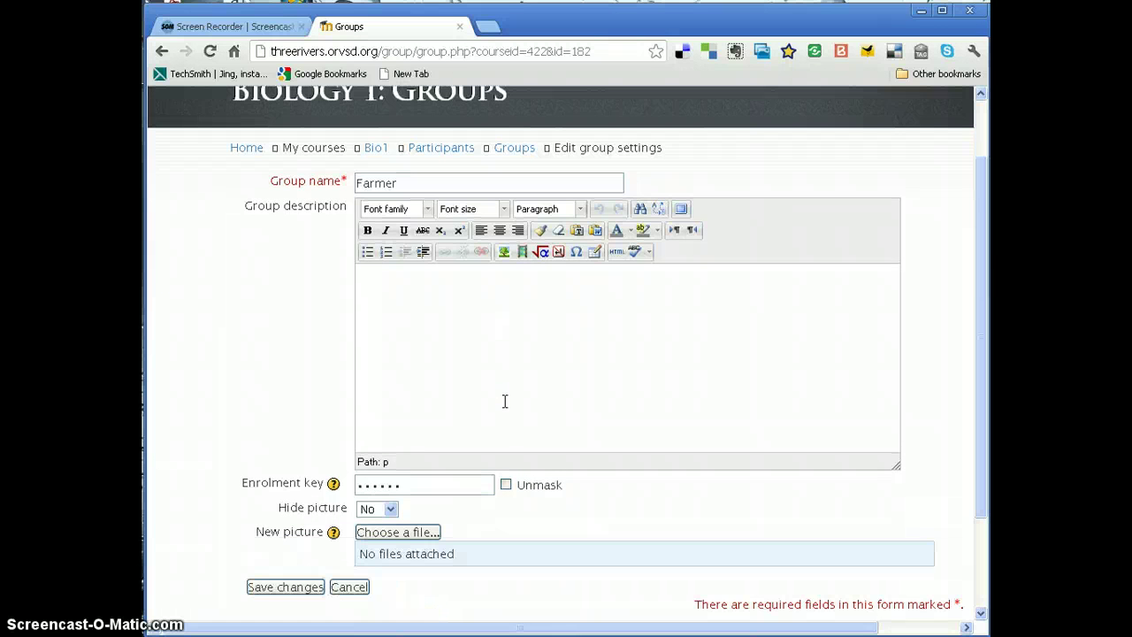
{"action": "left_click", "coordinate": [304, 587]}
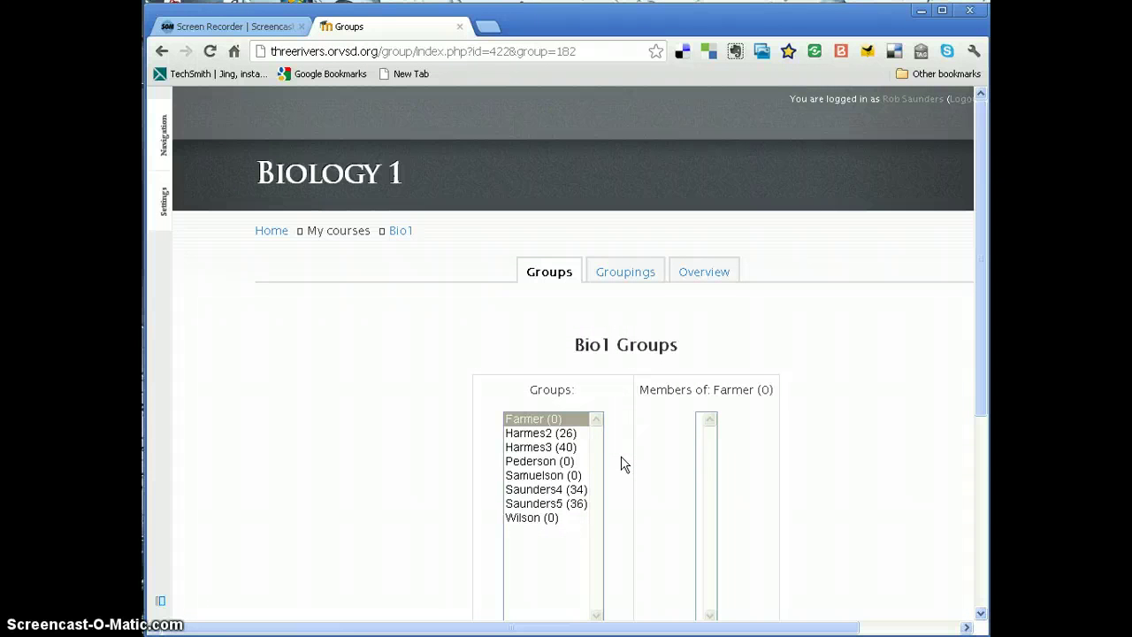
- Start a new Bio1 group with Create group and put the cursor in its name field
{"action": "scroll", "coordinate": [607, 467], "scroll_direction": "down", "scroll_amount": 2}
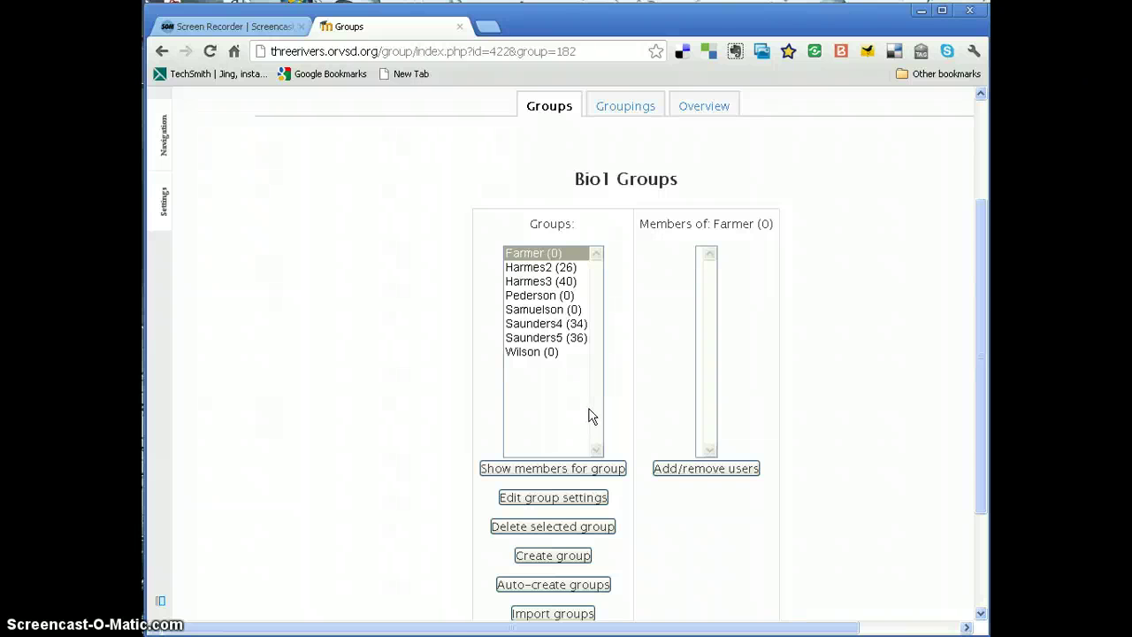
{"action": "left_click", "coordinate": [588, 415]}
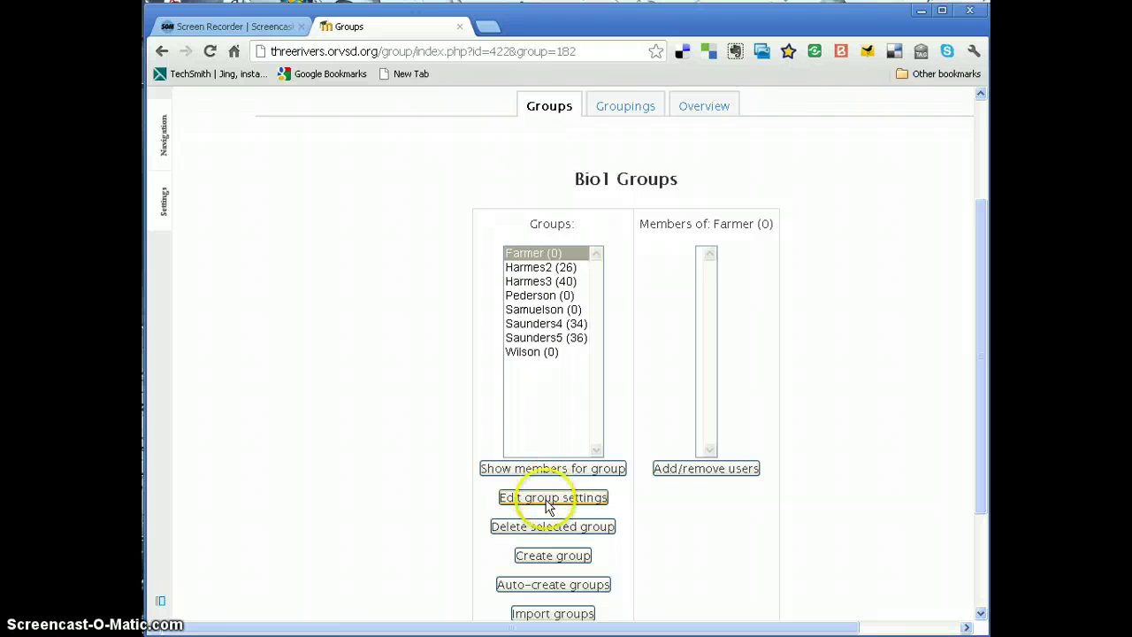
{"action": "left_click", "coordinate": [557, 555]}
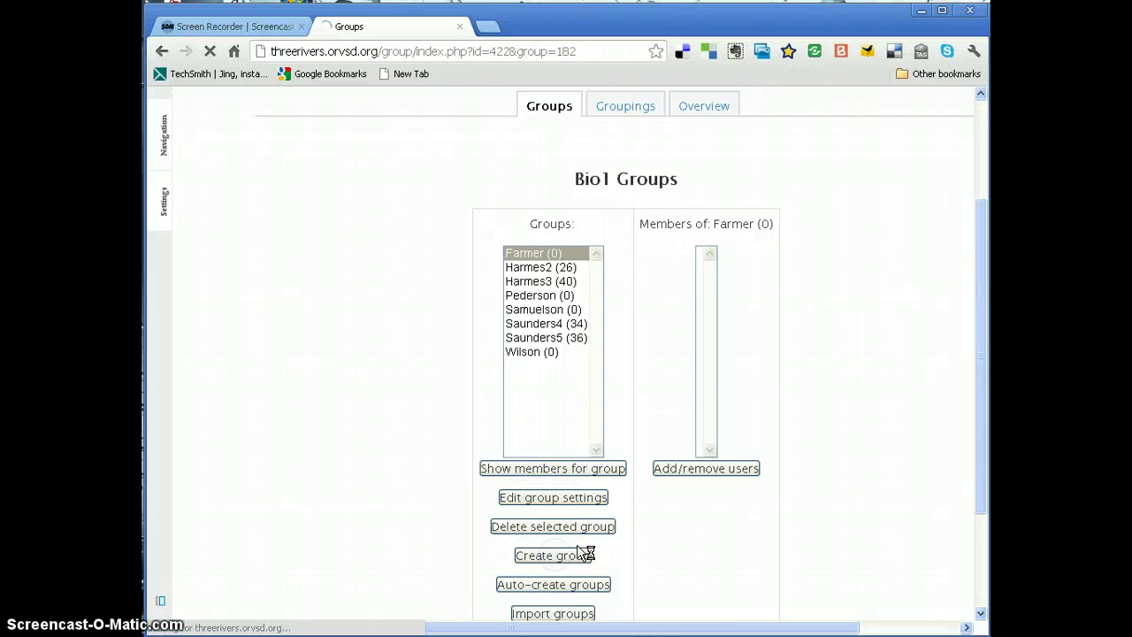
{"action": "left_click", "coordinate": [443, 261]}
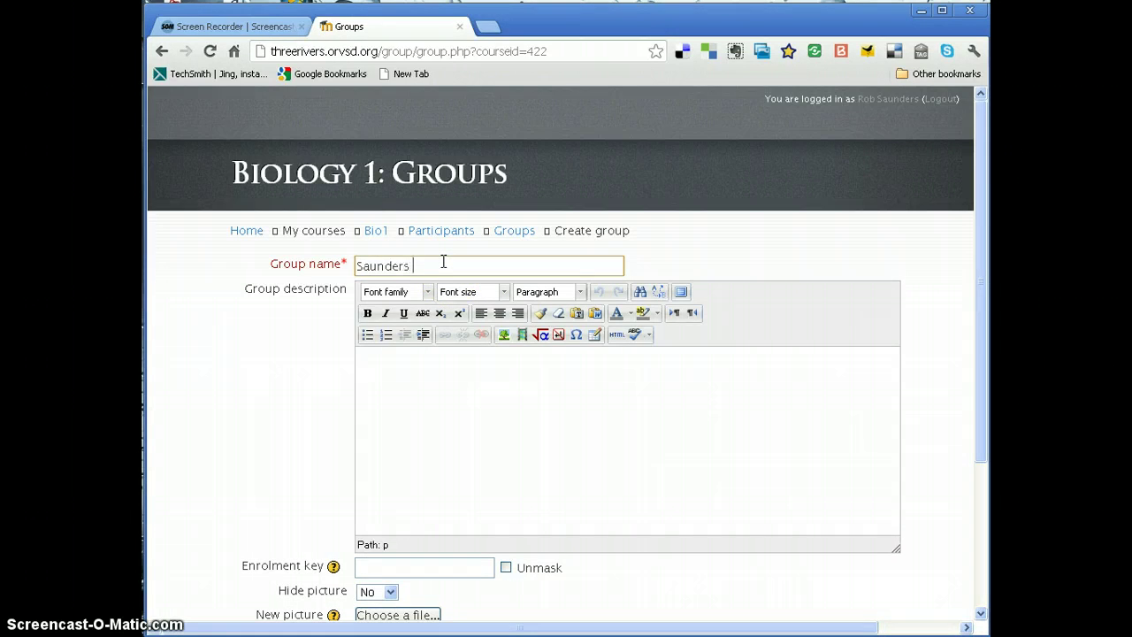
- Name the group 'Saunders Period 3' and enter its enrolment key with Unmask on
{"action": "type", "text": "Saunders Period 3"}
{"action": "left_click", "coordinate": [434, 372]}
{"action": "left_click", "coordinate": [398, 576]}
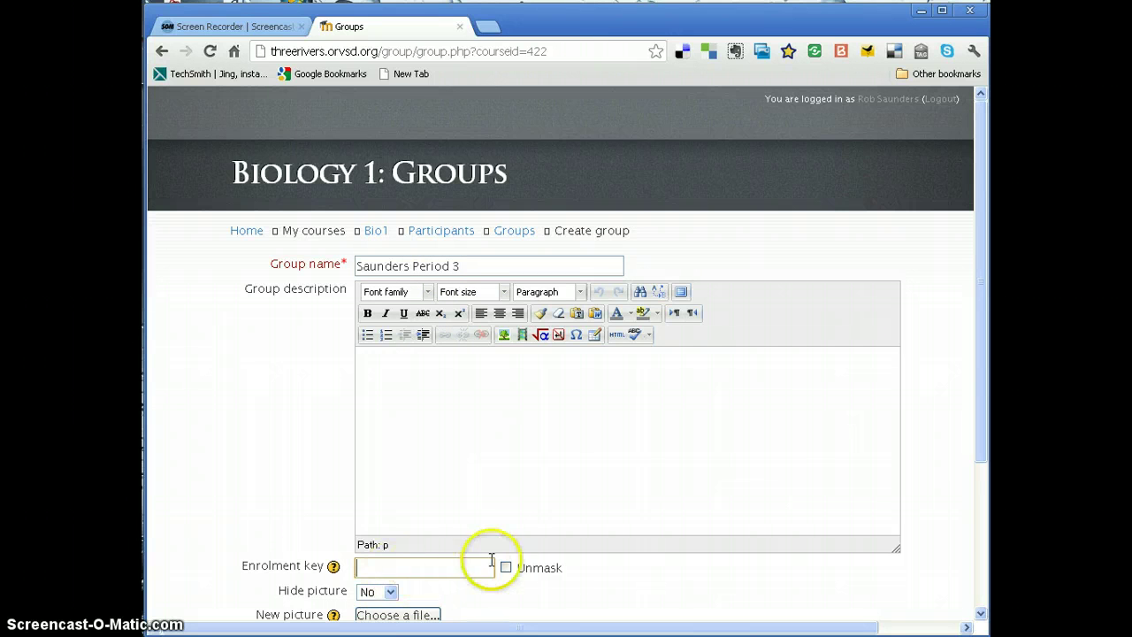
{"action": "left_click", "coordinate": [506, 569]}
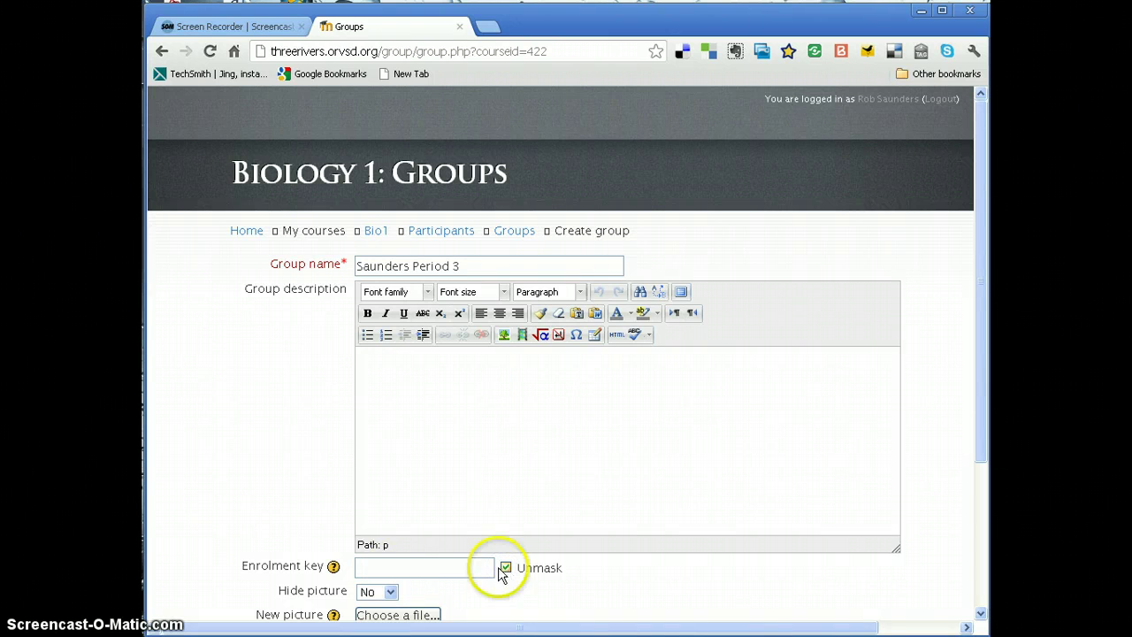
{"action": "left_click", "coordinate": [455, 574]}
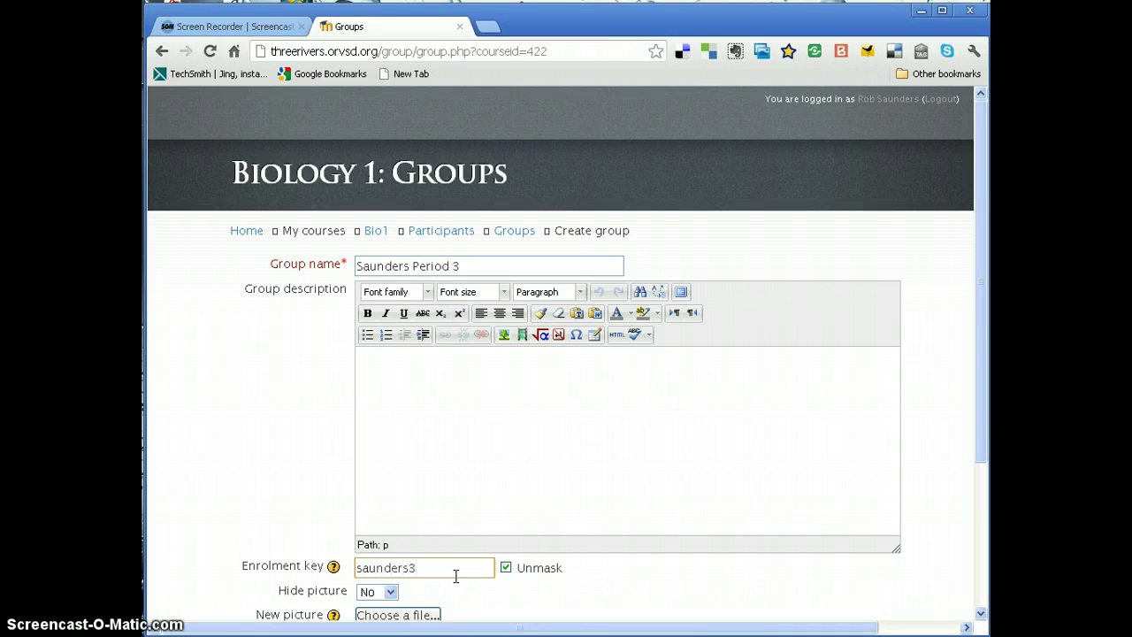
- Describe the group as 'Group for period 3' and save it
{"action": "scroll", "coordinate": [457, 570], "scroll_direction": "down", "scroll_amount": 3}
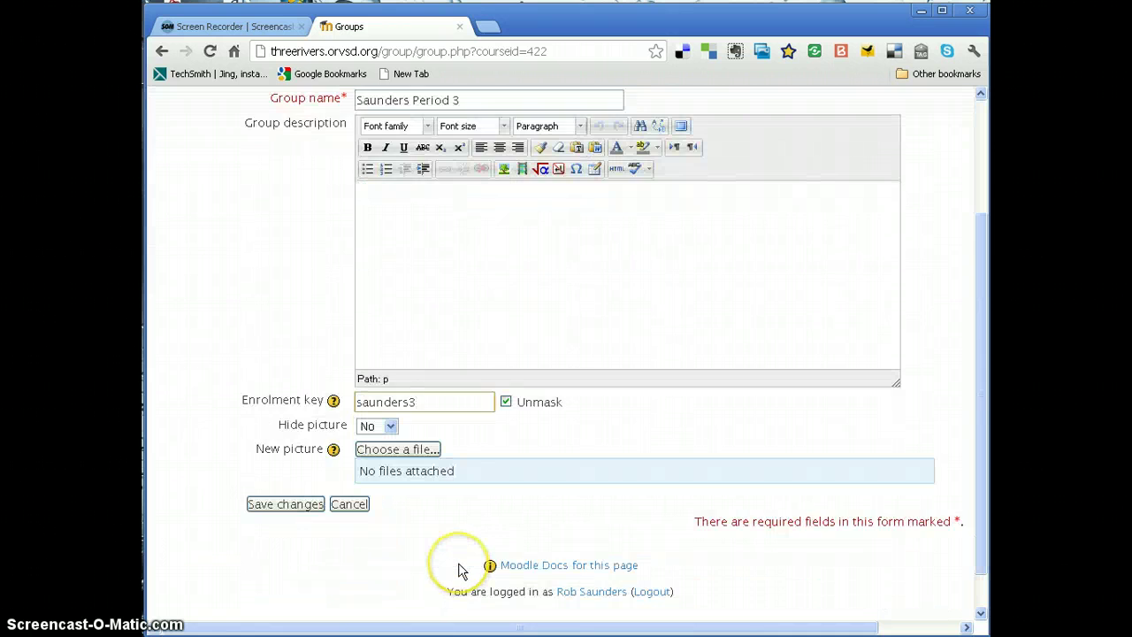
{"action": "scroll", "coordinate": [457, 571], "scroll_direction": "up", "scroll_amount": 1}
{"action": "left_click", "coordinate": [448, 369]}
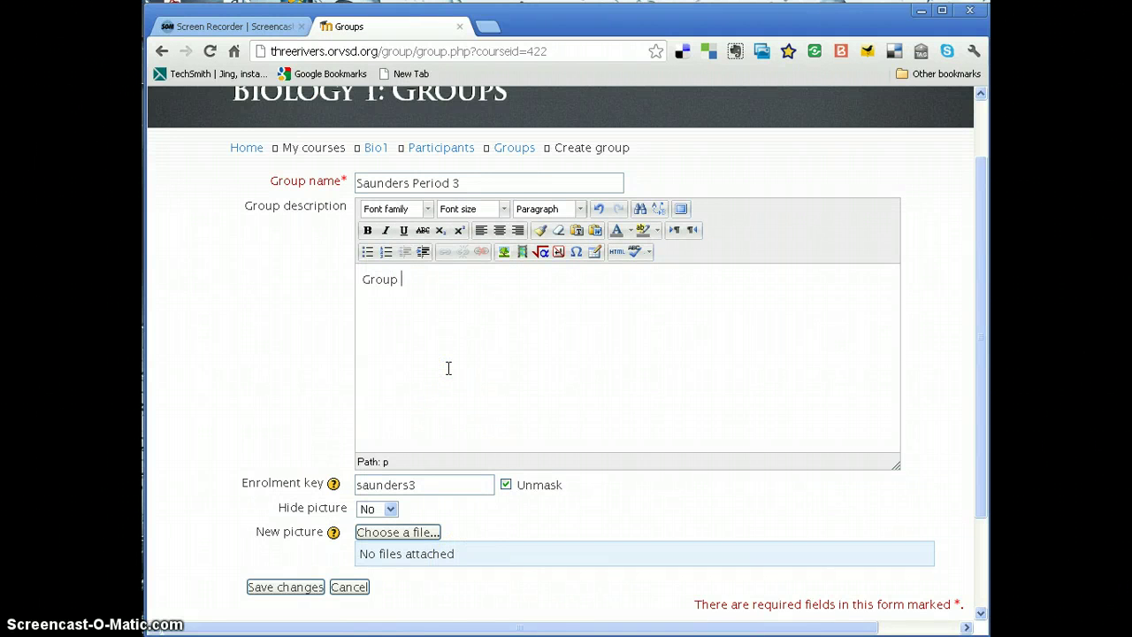
{"action": "type", "text": "Group for period 3"}
{"action": "scroll", "coordinate": [450, 363], "scroll_direction": "down", "scroll_amount": 1}
{"action": "left_click", "coordinate": [282, 506]}
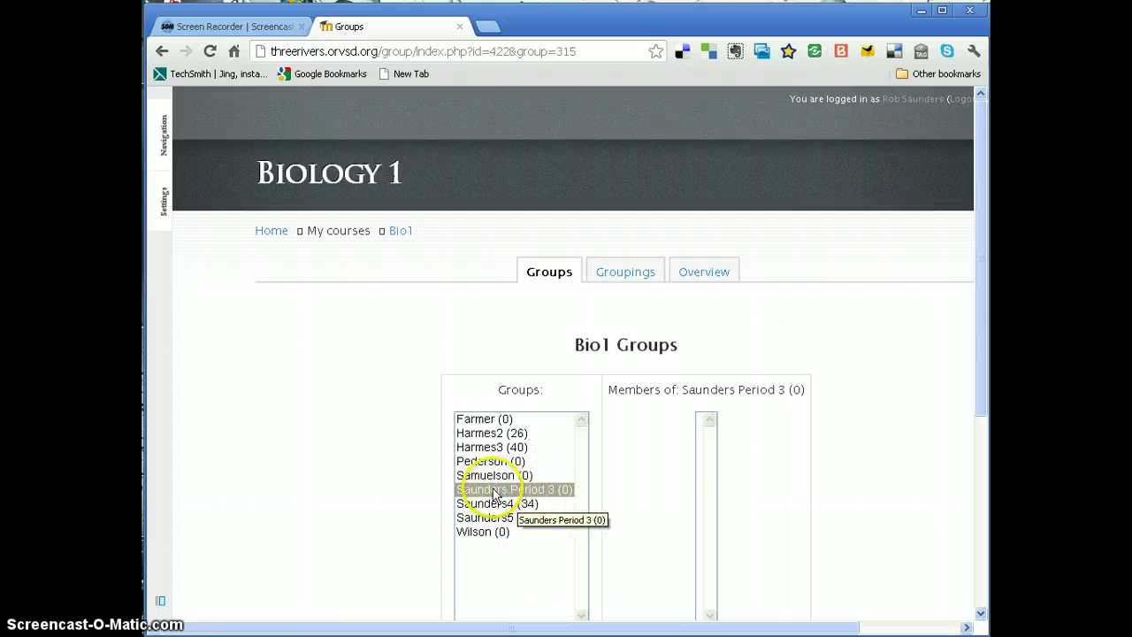
{"action": "scroll", "coordinate": [511, 491], "scroll_direction": "down", "scroll_amount": 1}
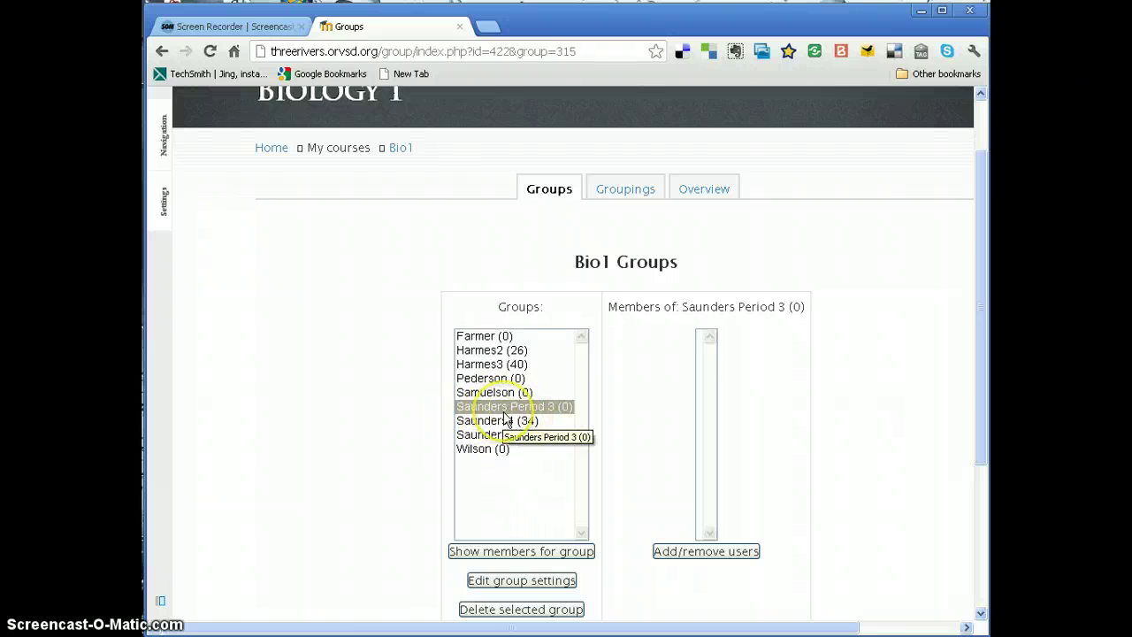
{"action": "left_click", "coordinate": [512, 407]}
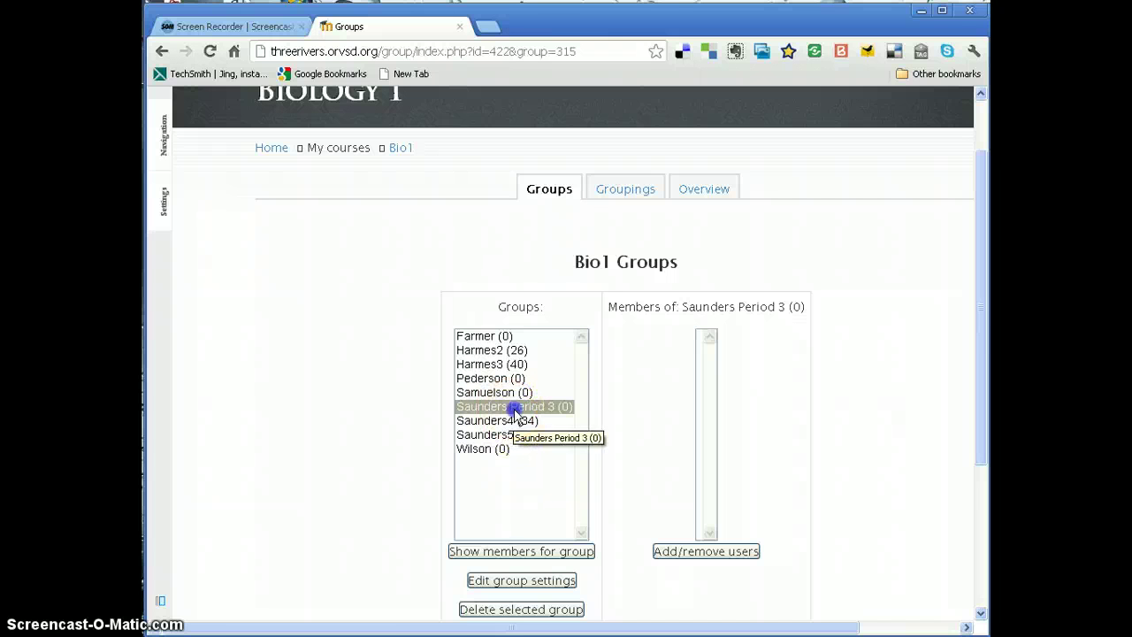
{"action": "left_click", "coordinate": [521, 581]}
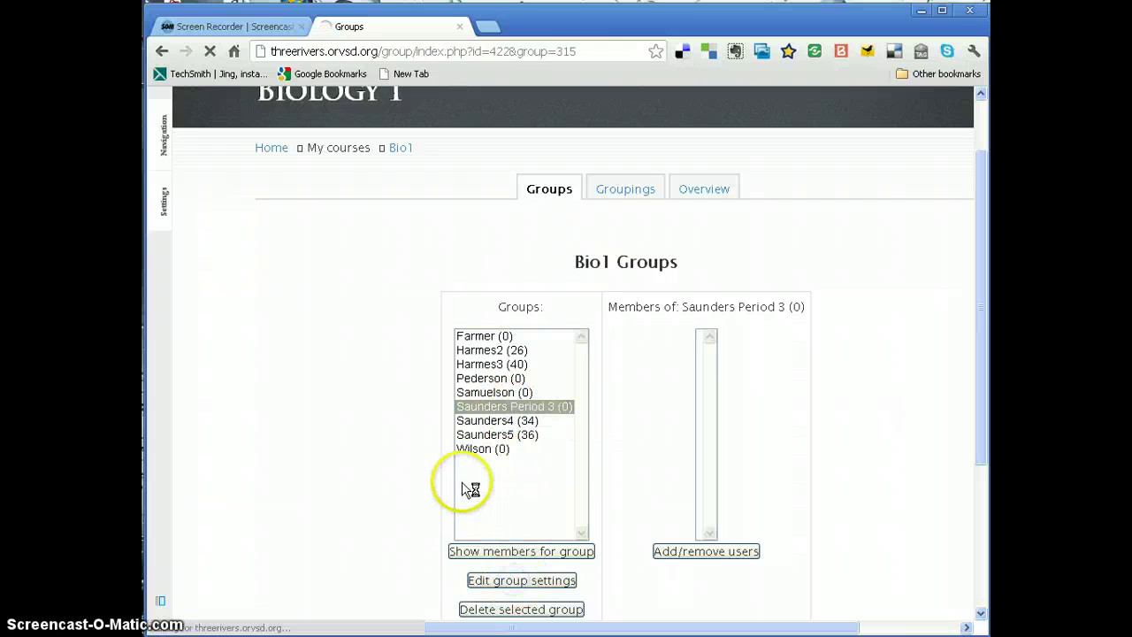
{"action": "left_click", "coordinate": [454, 270]}
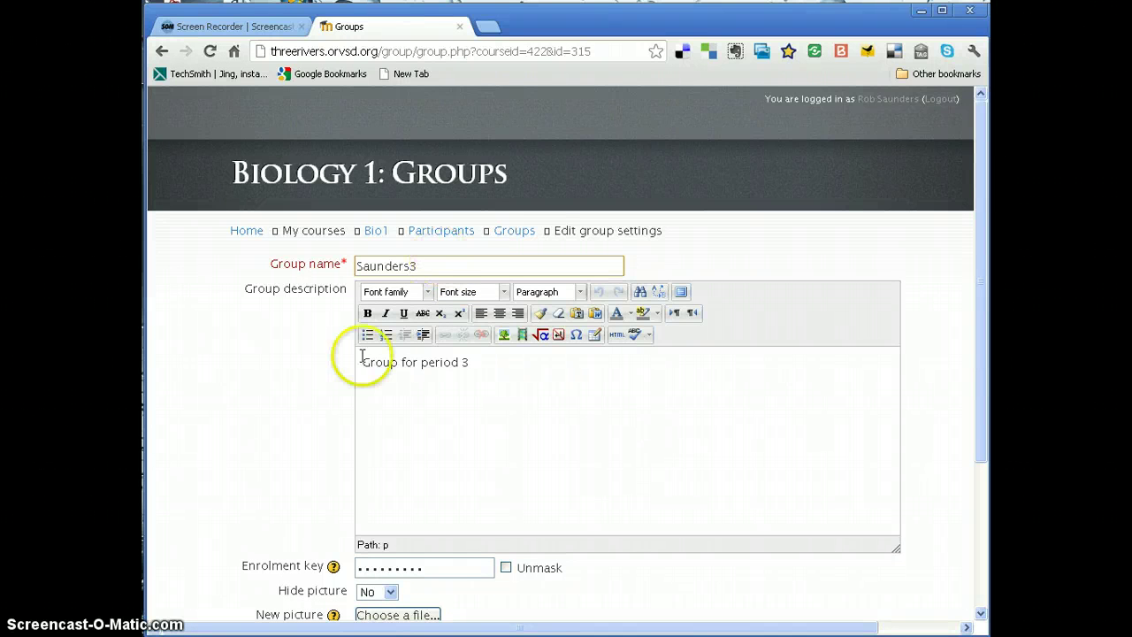
{"action": "left_click", "coordinate": [311, 412]}
{"action": "scroll", "coordinate": [310, 411], "scroll_direction": "down", "scroll_amount": 3}
{"action": "left_click", "coordinate": [308, 464]}
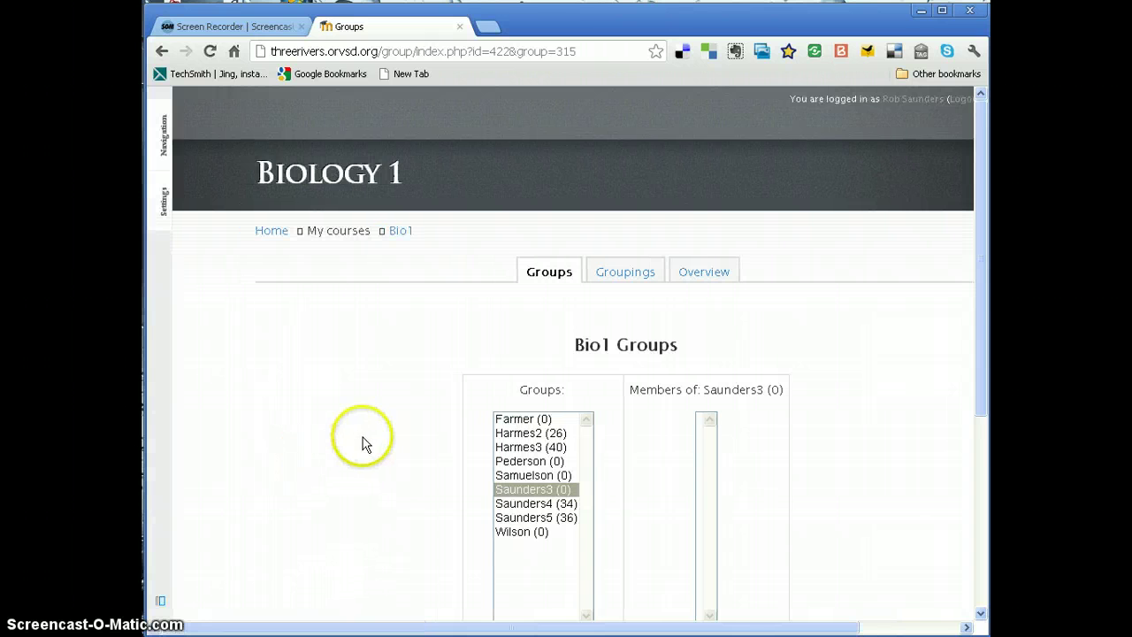
{"action": "scroll", "coordinate": [396, 440], "scroll_direction": "down", "scroll_amount": 1}
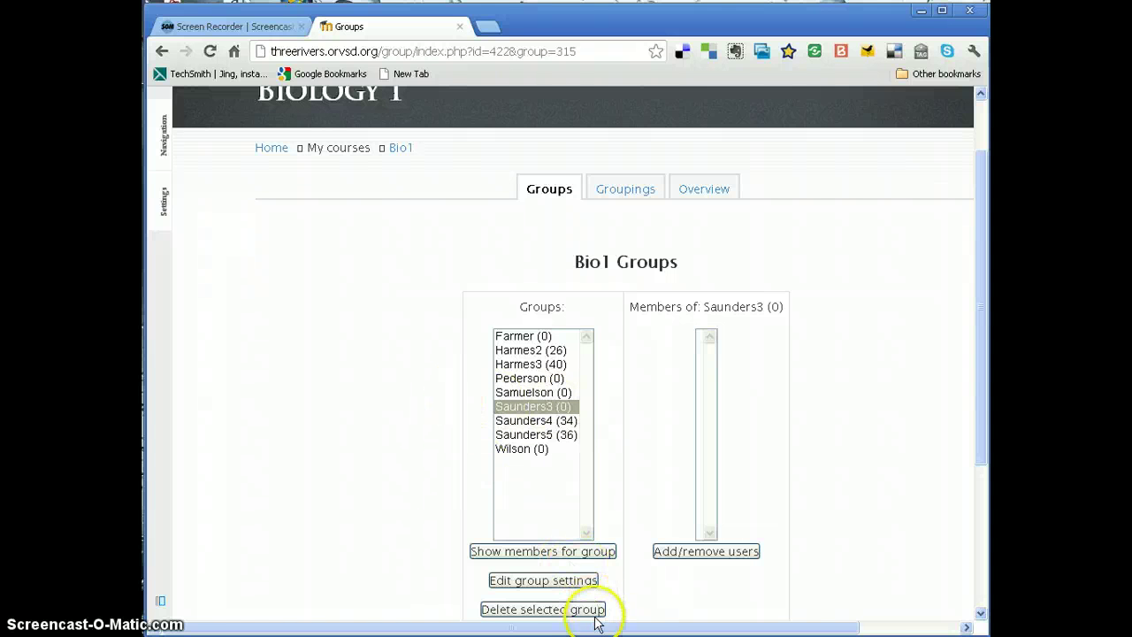
{"action": "left_click_drag", "start_coordinate": [596, 630], "coordinate": [545, 609]}
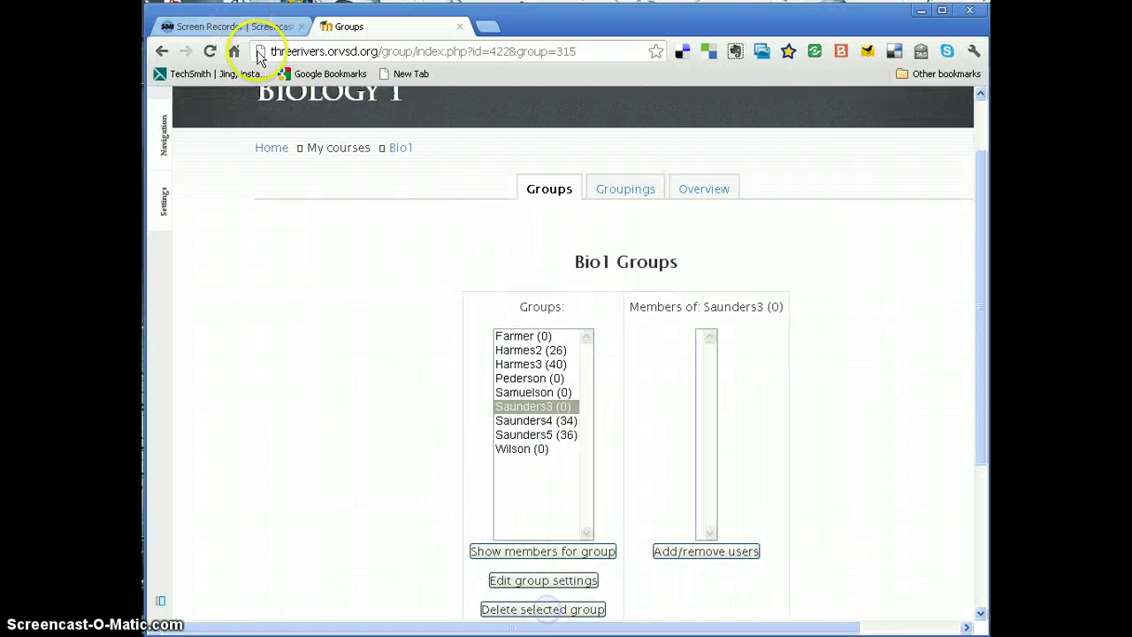
- Log out of the teacher account and sign in with a student's username and password
{"action": "left_click", "coordinate": [274, 148]}
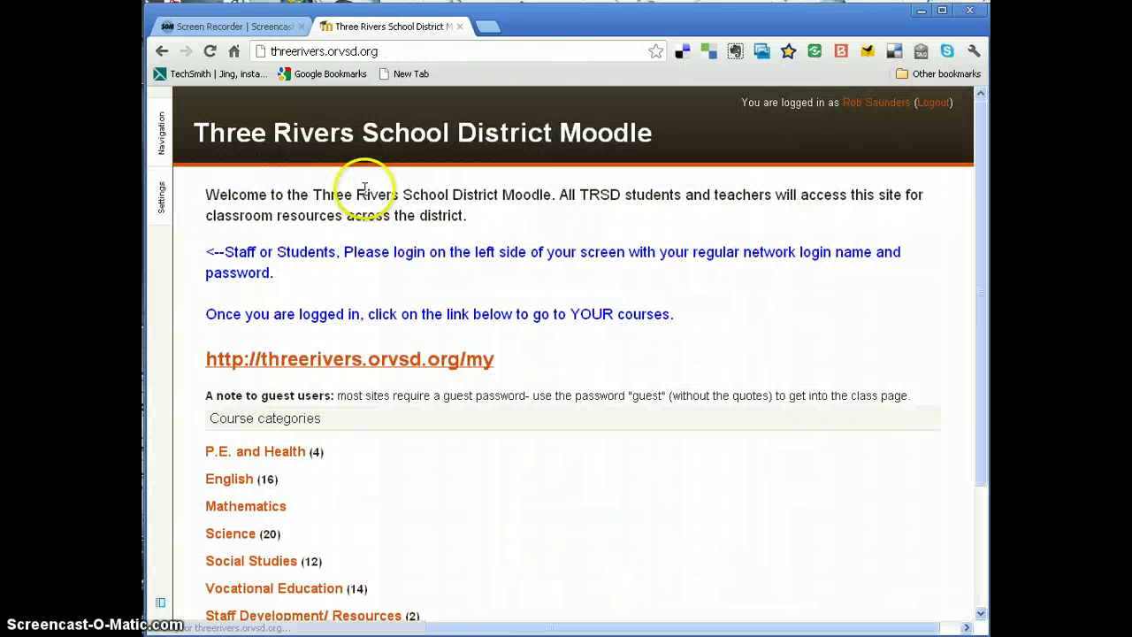
{"action": "left_click", "coordinate": [933, 102]}
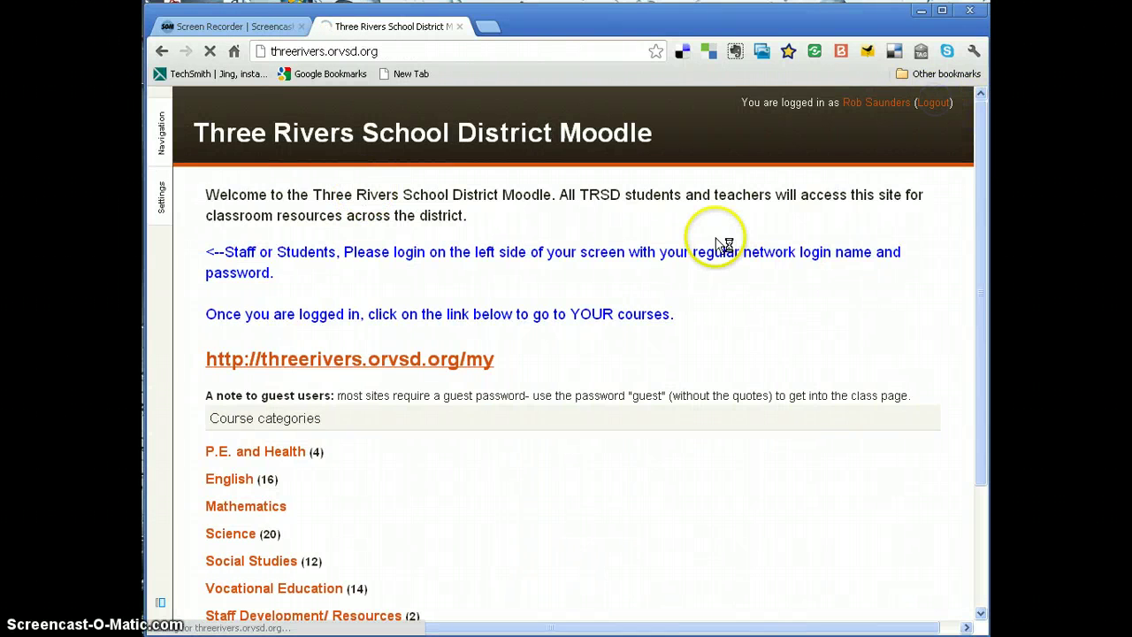
{"action": "double_click", "coordinate": [293, 240]}
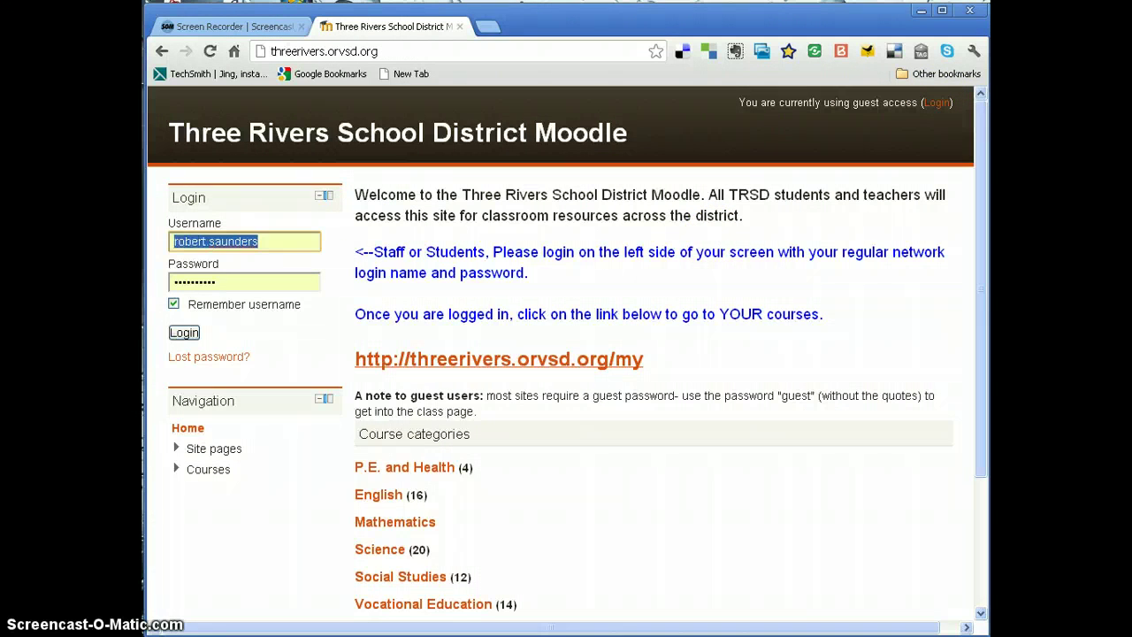
{"action": "key", "text": "BackSpace"}
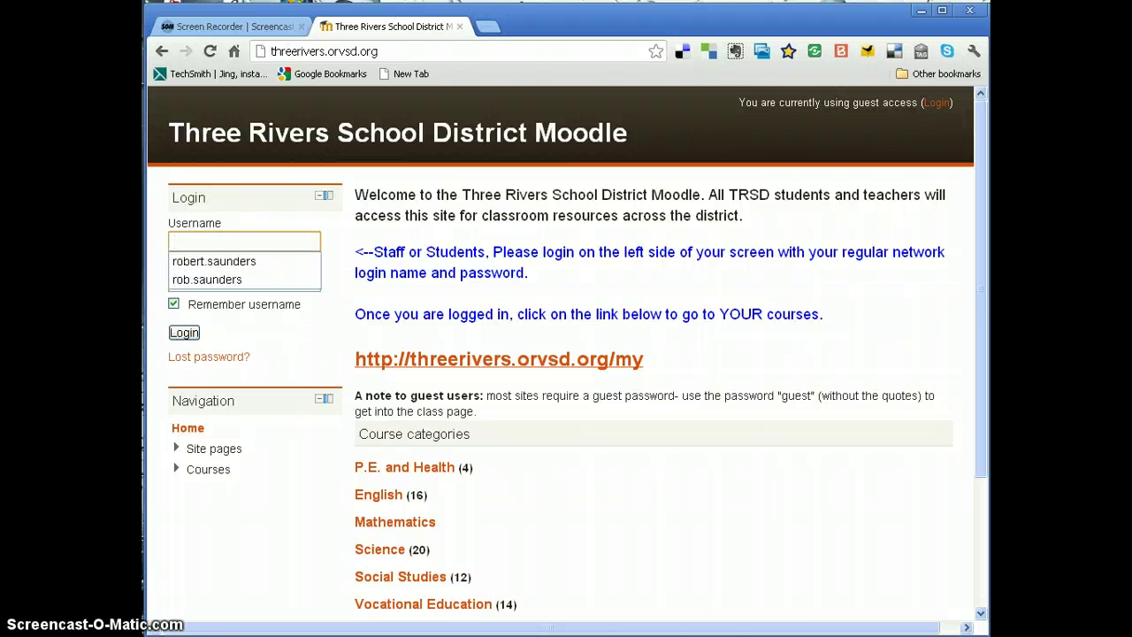
{"action": "type", "text": "student10"}
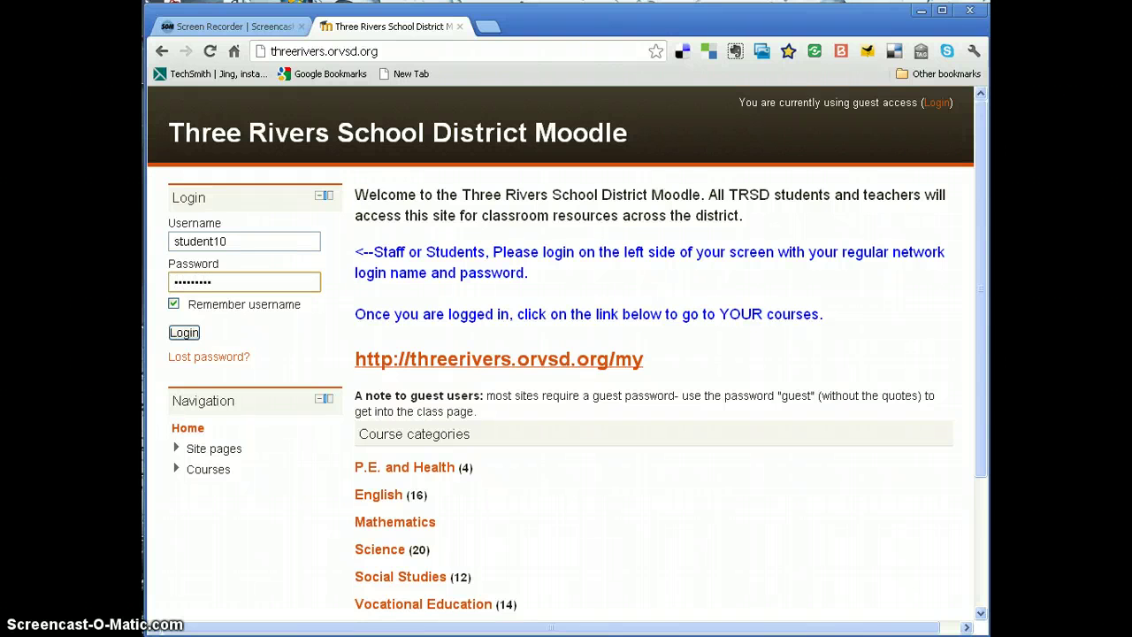
{"action": "left_click", "coordinate": [172, 306]}
{"action": "left_click", "coordinate": [186, 334]}
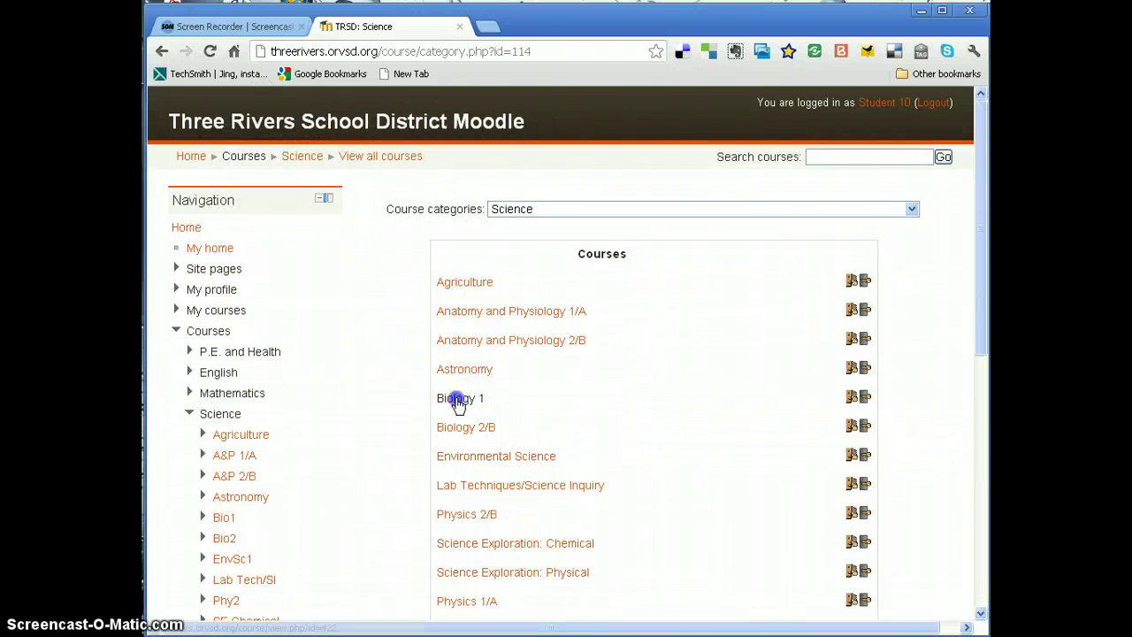
- Open Biology 1 as the student and enrol using the course enrolment key
{"action": "left_click", "coordinate": [457, 400]}
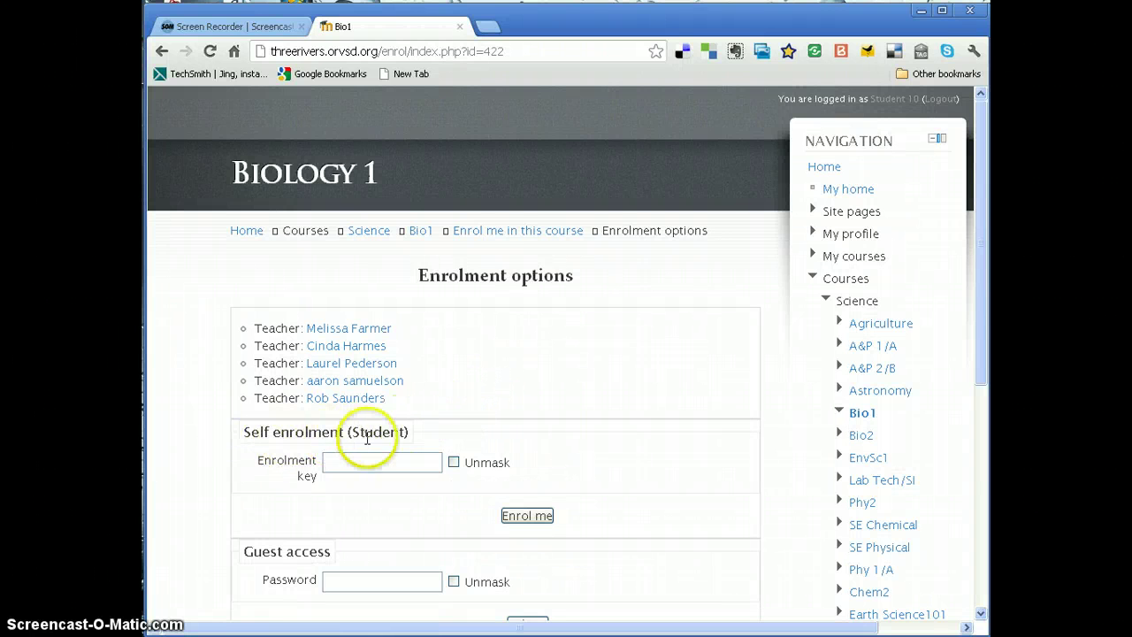
{"action": "left_click", "coordinate": [454, 462]}
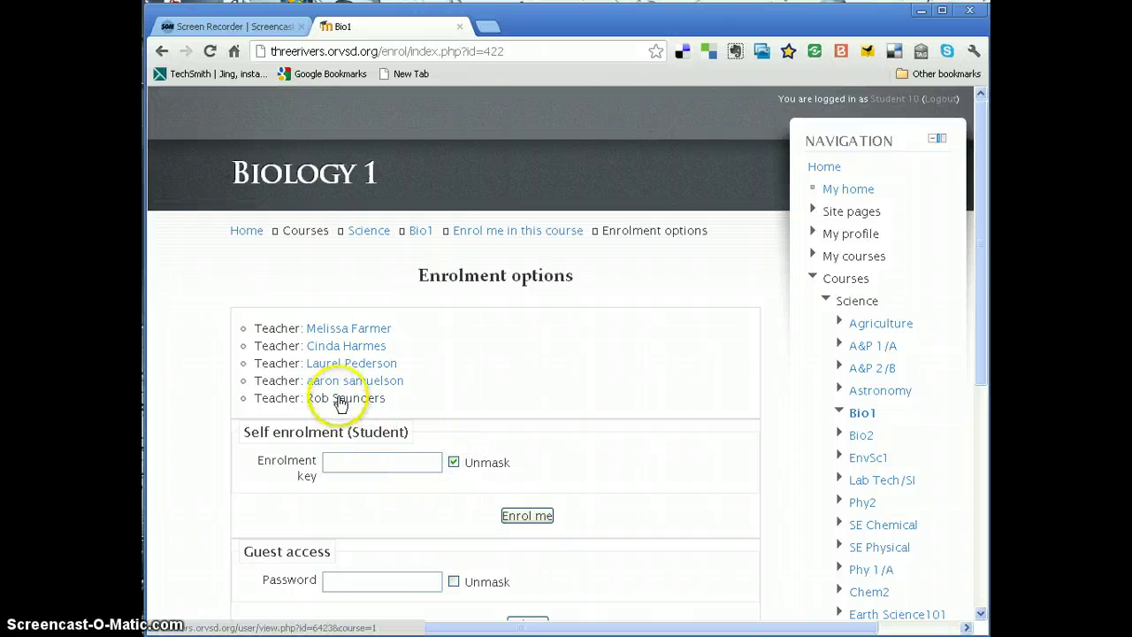
{"action": "left_click", "coordinate": [351, 460]}
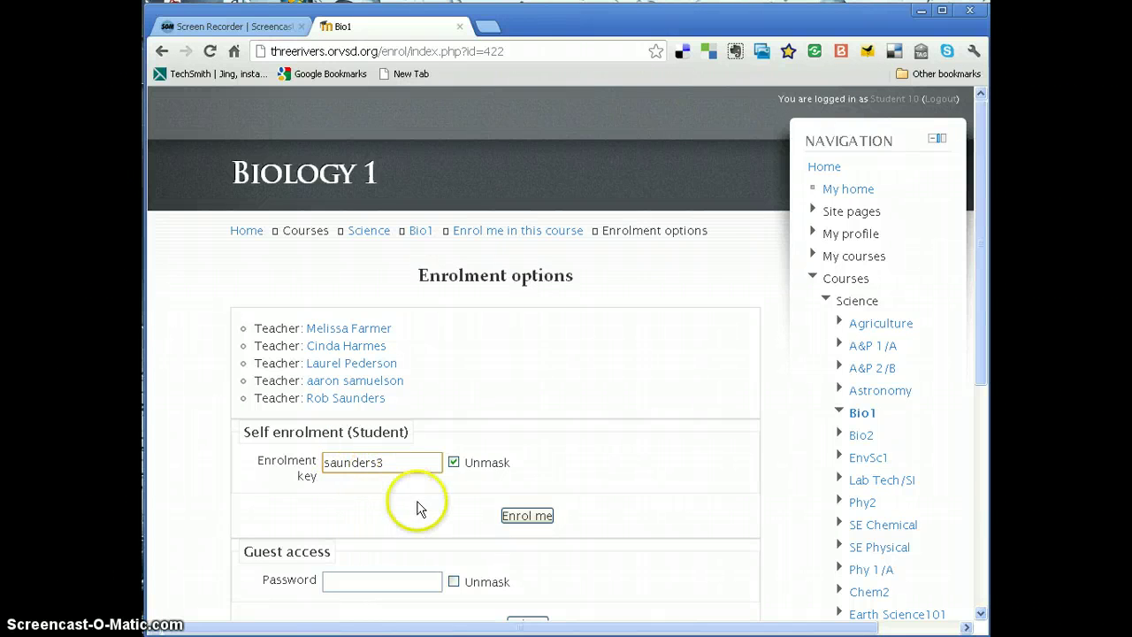
{"action": "left_click", "coordinate": [526, 515]}
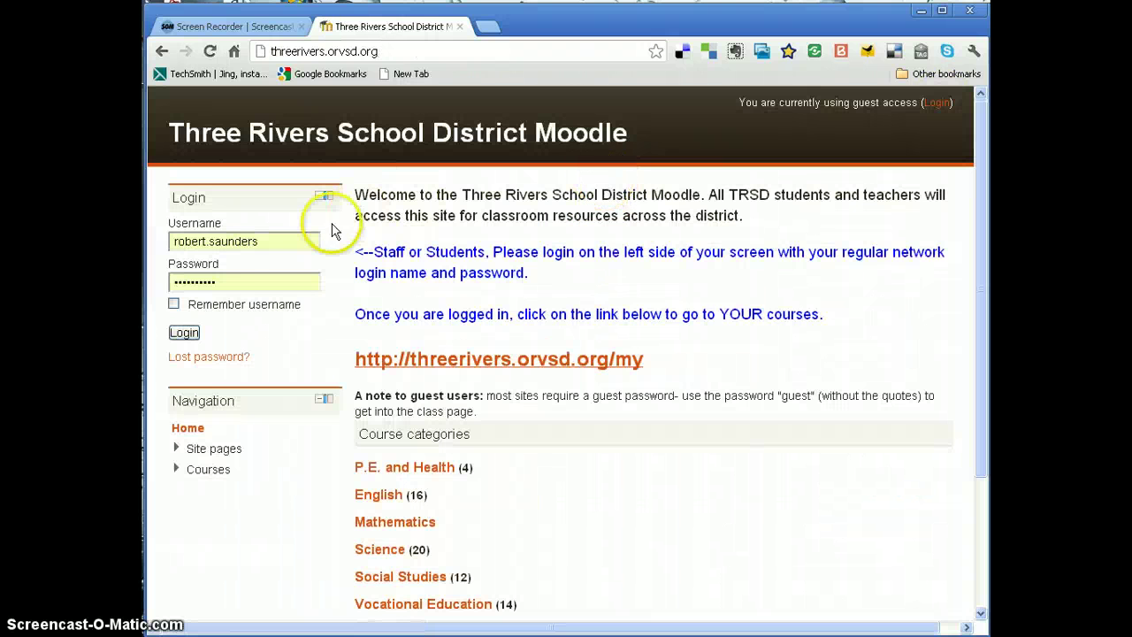
- Log in as the teacher and open Biology 1 from My home with its navigation tree expanded
{"action": "left_click", "coordinate": [184, 332]}
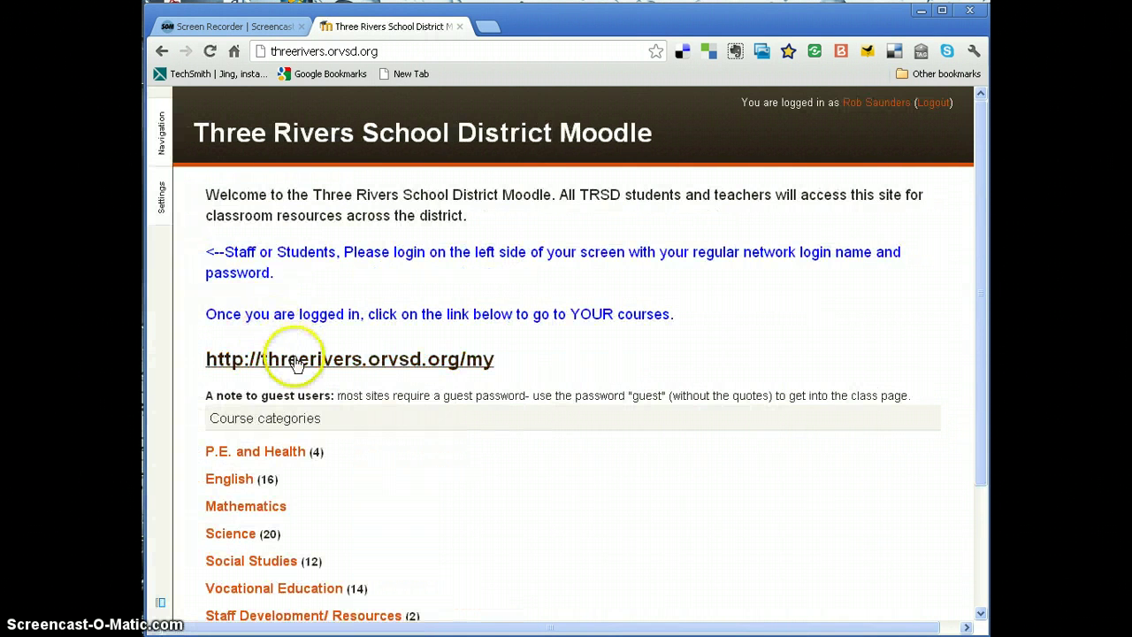
{"action": "left_click", "coordinate": [333, 358]}
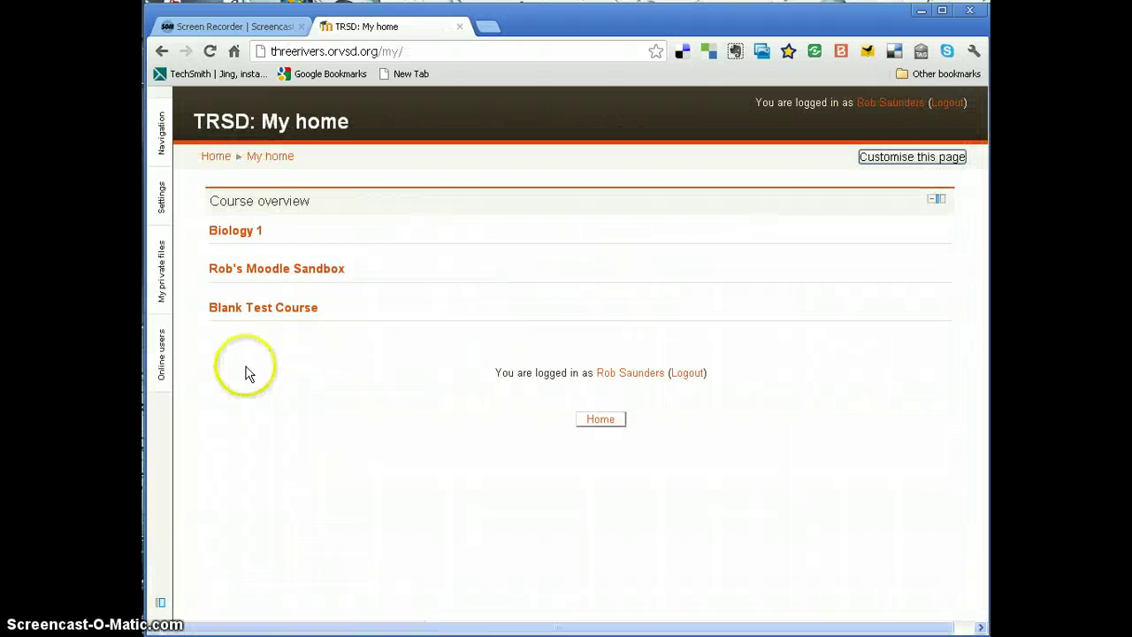
{"action": "left_click", "coordinate": [247, 232]}
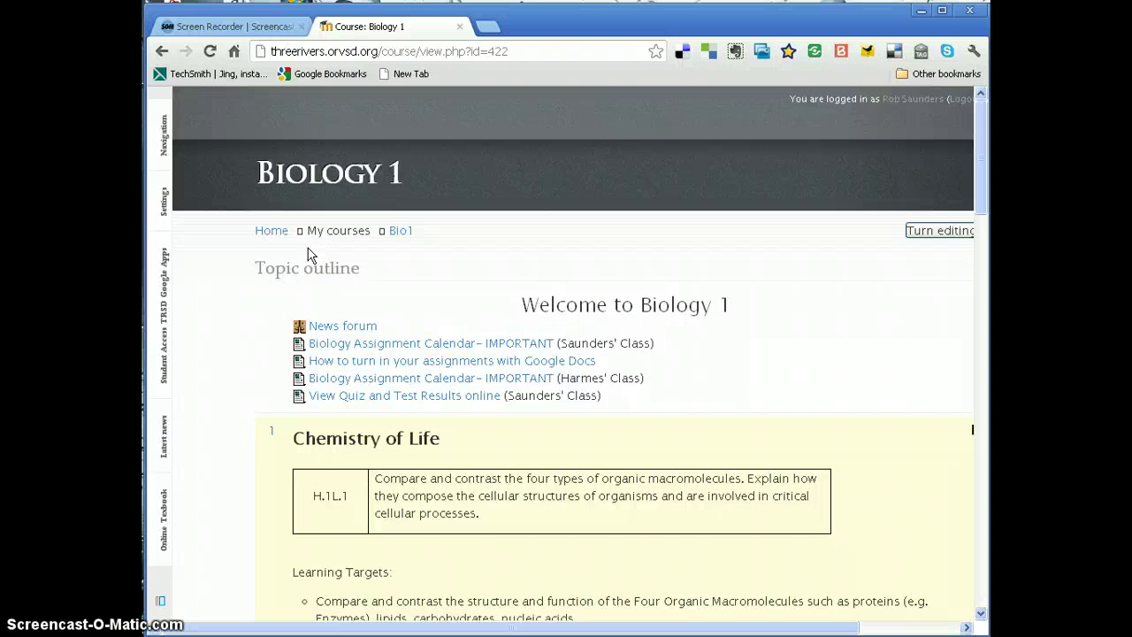
{"action": "left_click", "coordinate": [160, 207]}
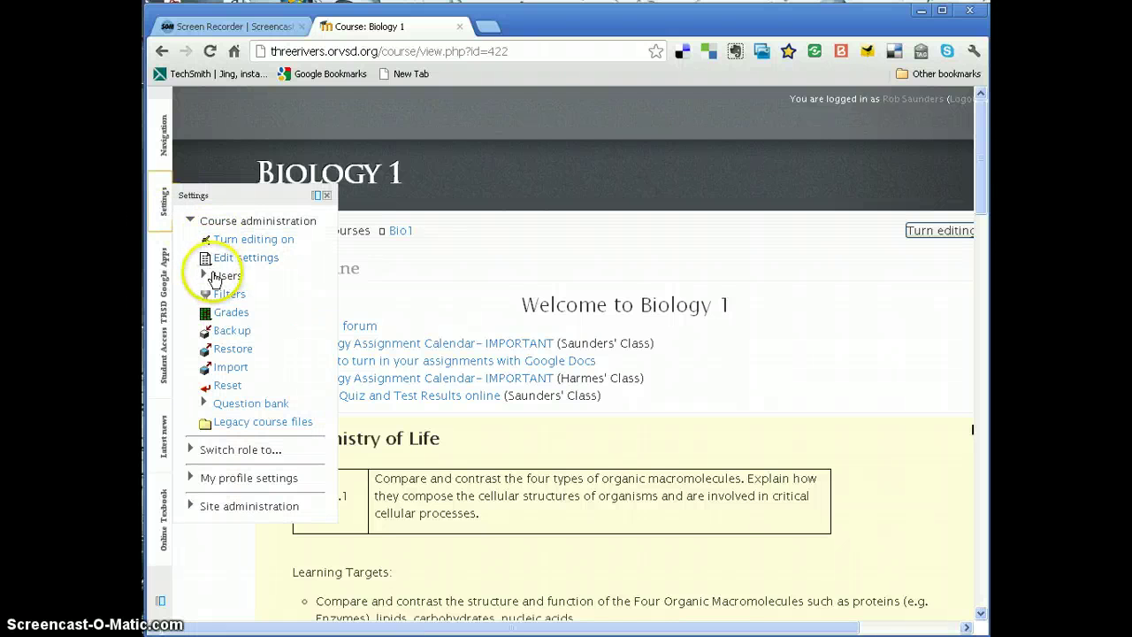
{"action": "left_click", "coordinate": [159, 137]}
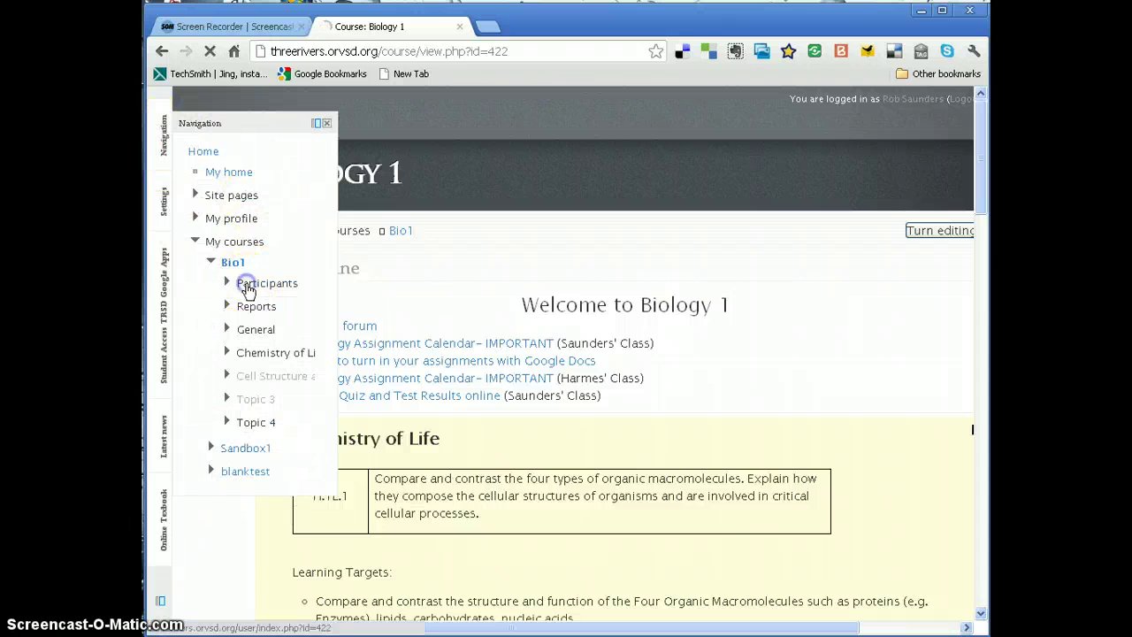
{"action": "left_click", "coordinate": [250, 286]}
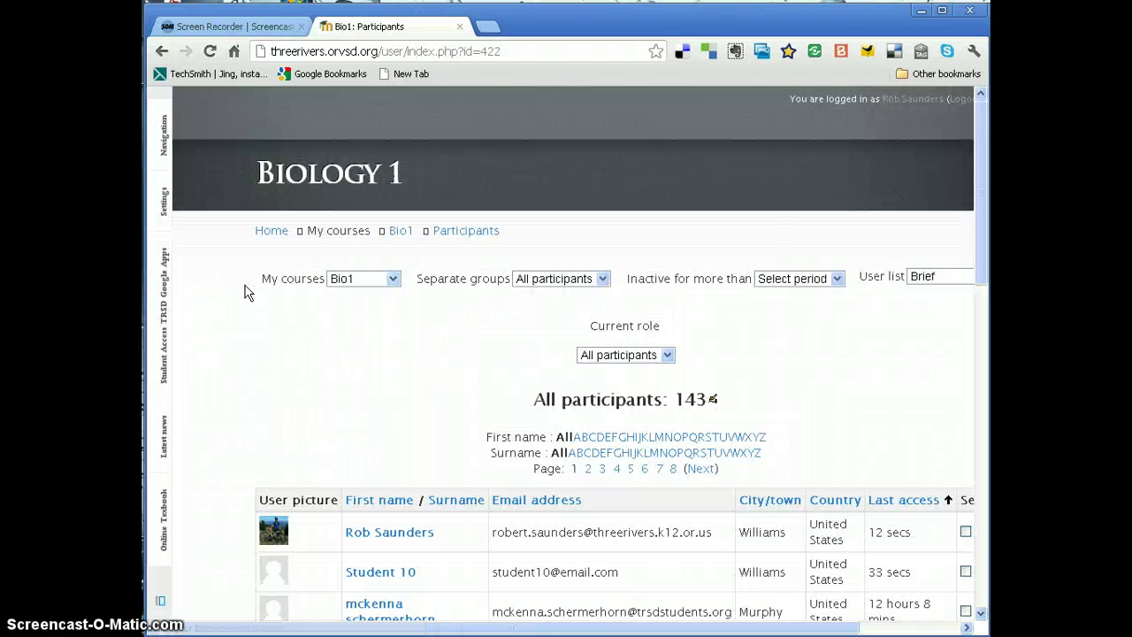
{"action": "left_click", "coordinate": [580, 284]}
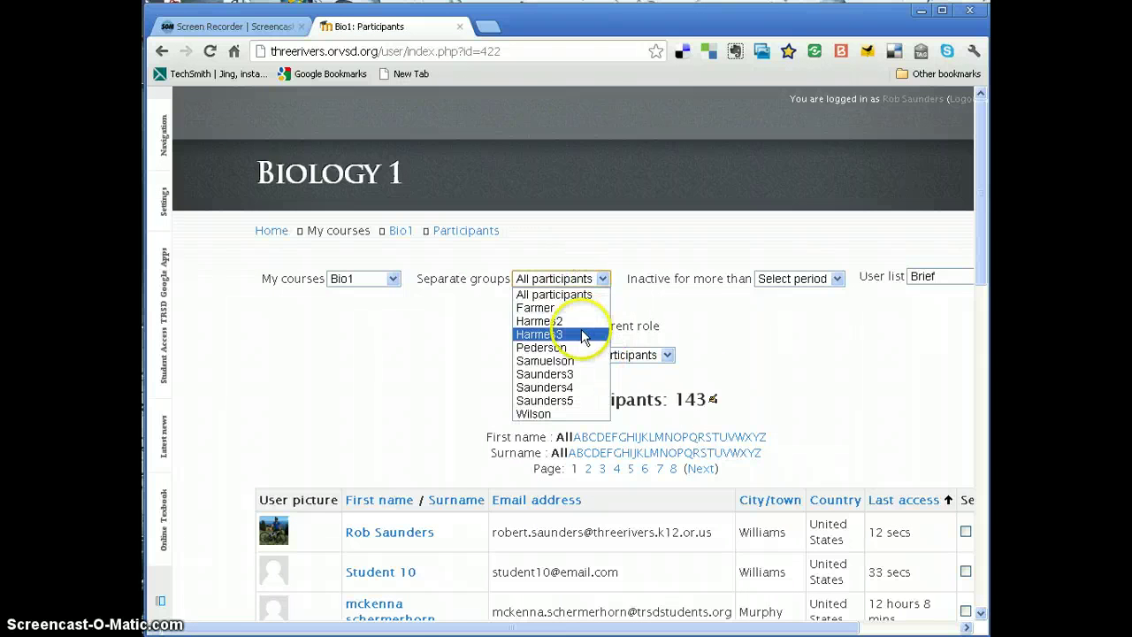
{"action": "left_click", "coordinate": [566, 382]}
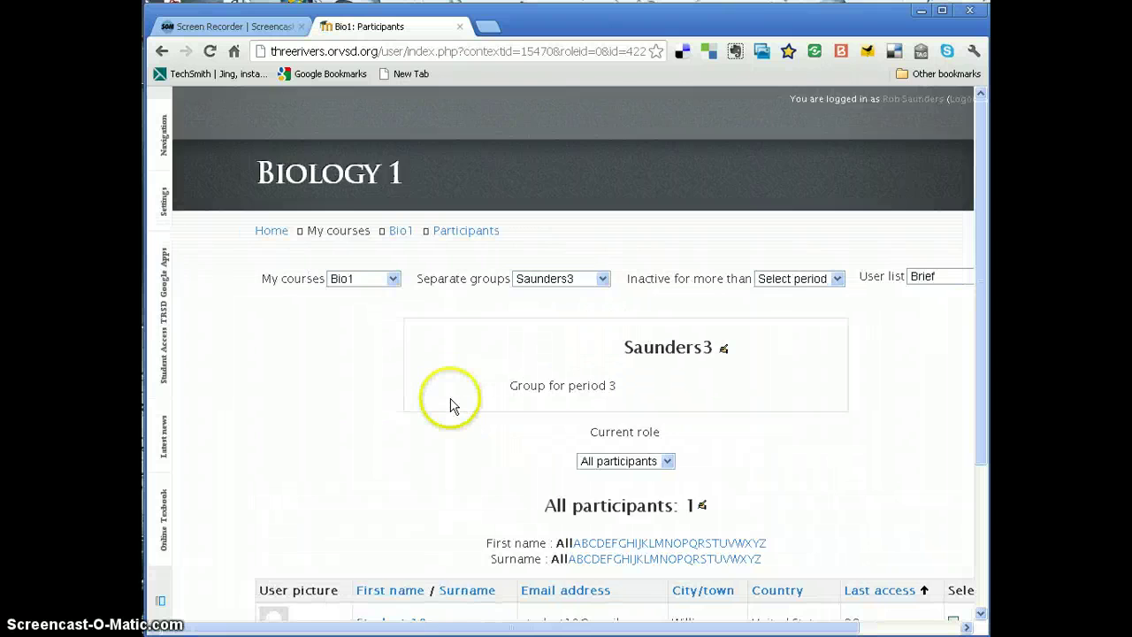
{"action": "scroll", "coordinate": [450, 404], "scroll_direction": "down", "scroll_amount": 3}
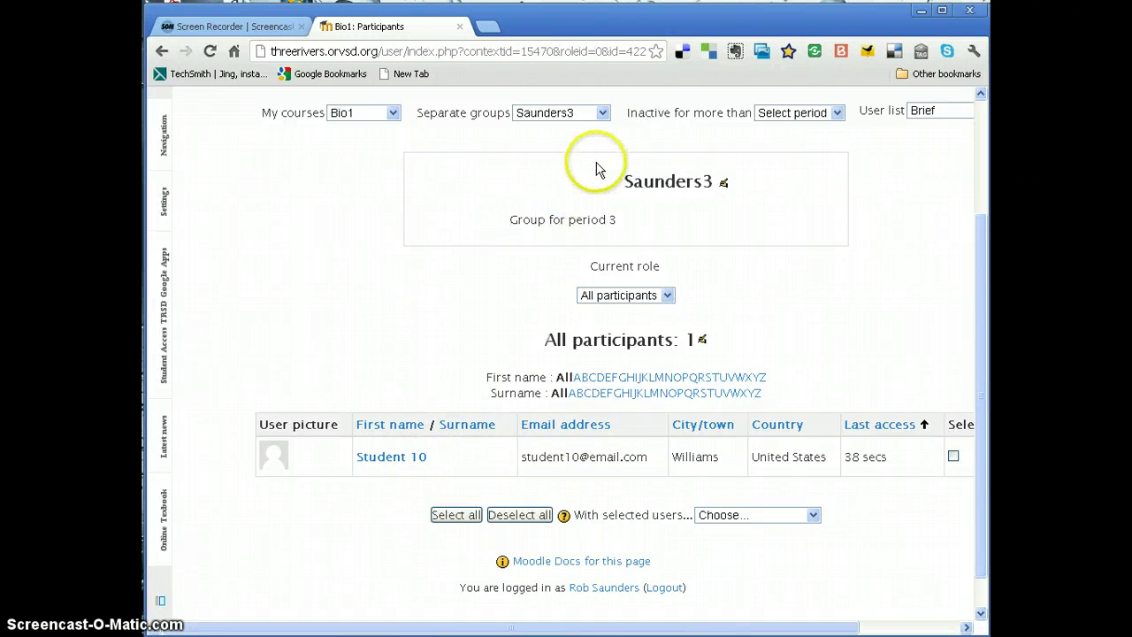
{"action": "scroll", "coordinate": [522, 177], "scroll_direction": "up", "scroll_amount": 3}
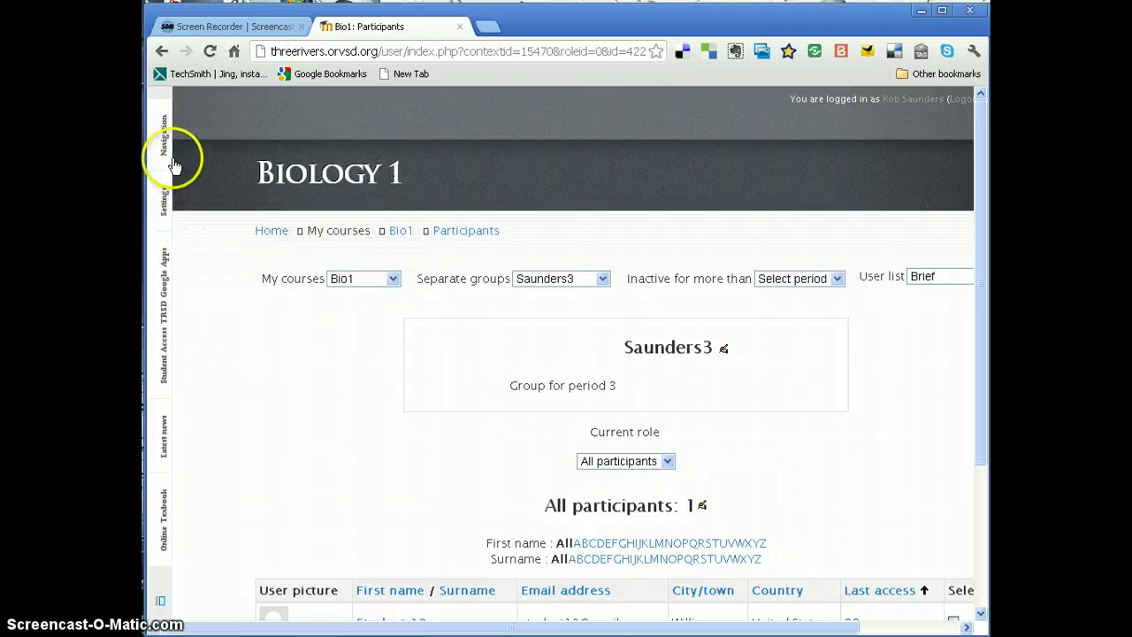
{"action": "left_click", "coordinate": [168, 211]}
{"action": "left_click", "coordinate": [209, 273]}
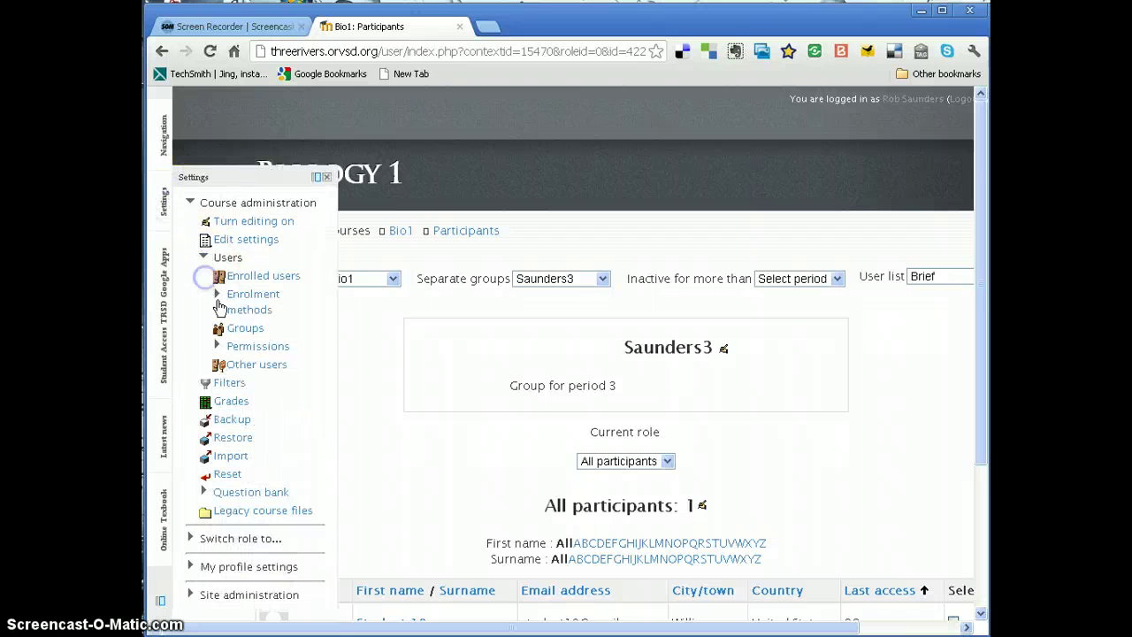
{"action": "left_click", "coordinate": [232, 336]}
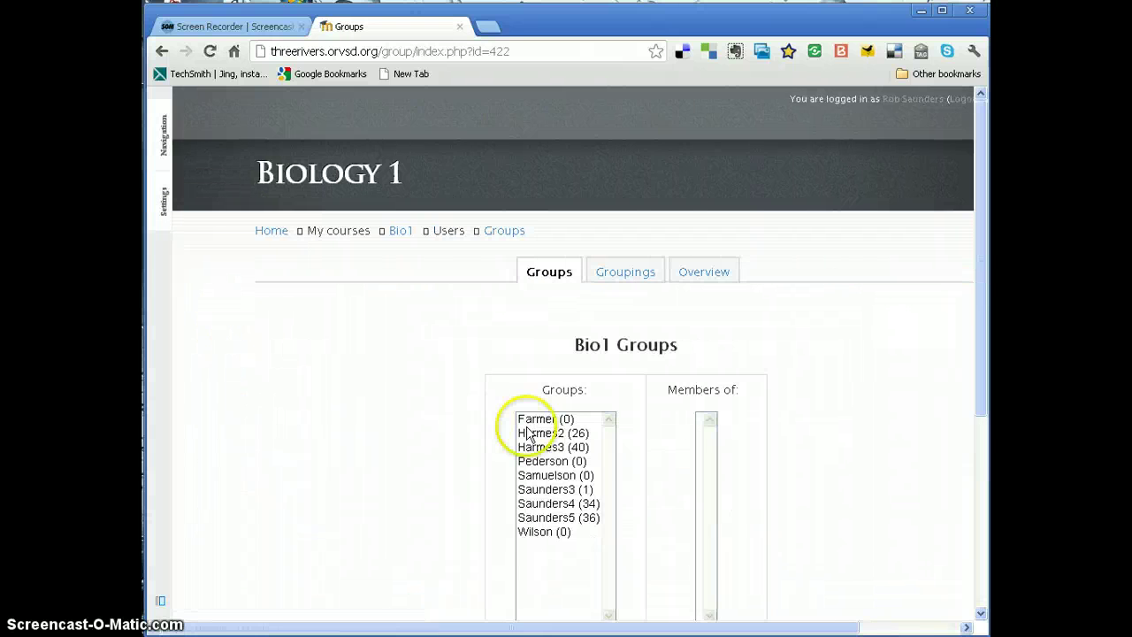
{"action": "scroll", "coordinate": [522, 425], "scroll_direction": "down", "scroll_amount": 2}
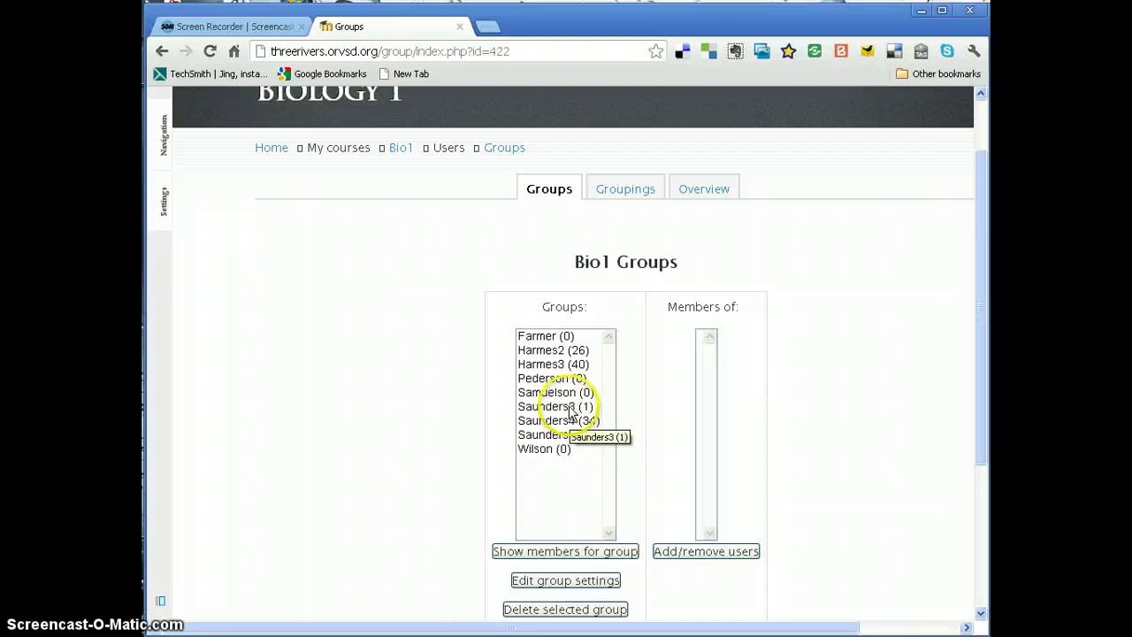
{"action": "left_click", "coordinate": [532, 408]}
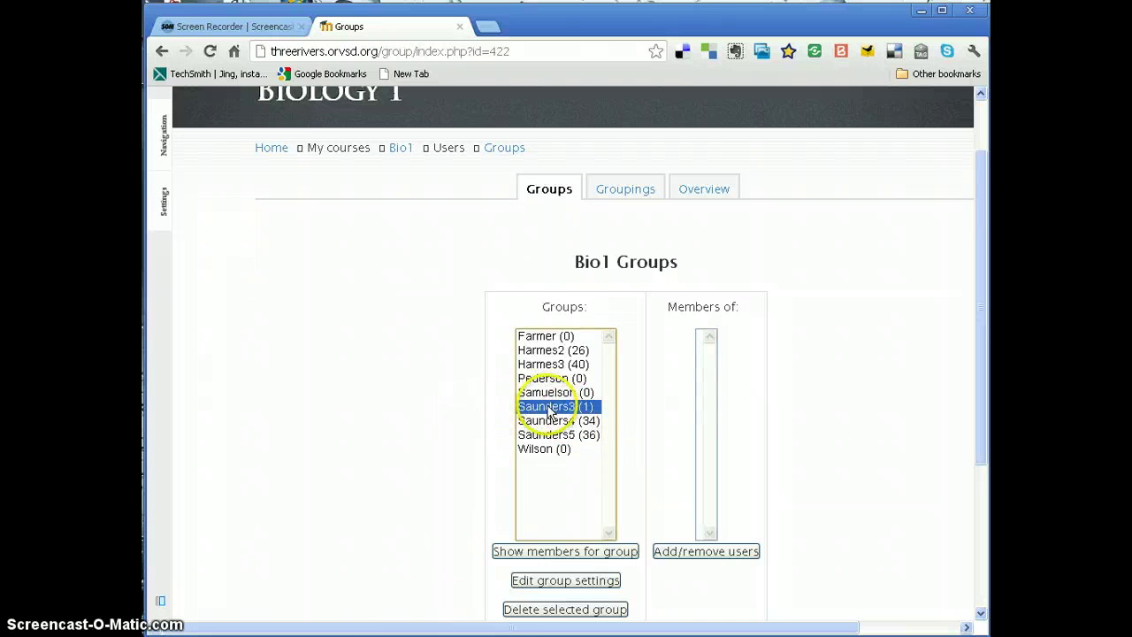
{"action": "scroll", "coordinate": [442, 436], "scroll_direction": "down", "scroll_amount": 2}
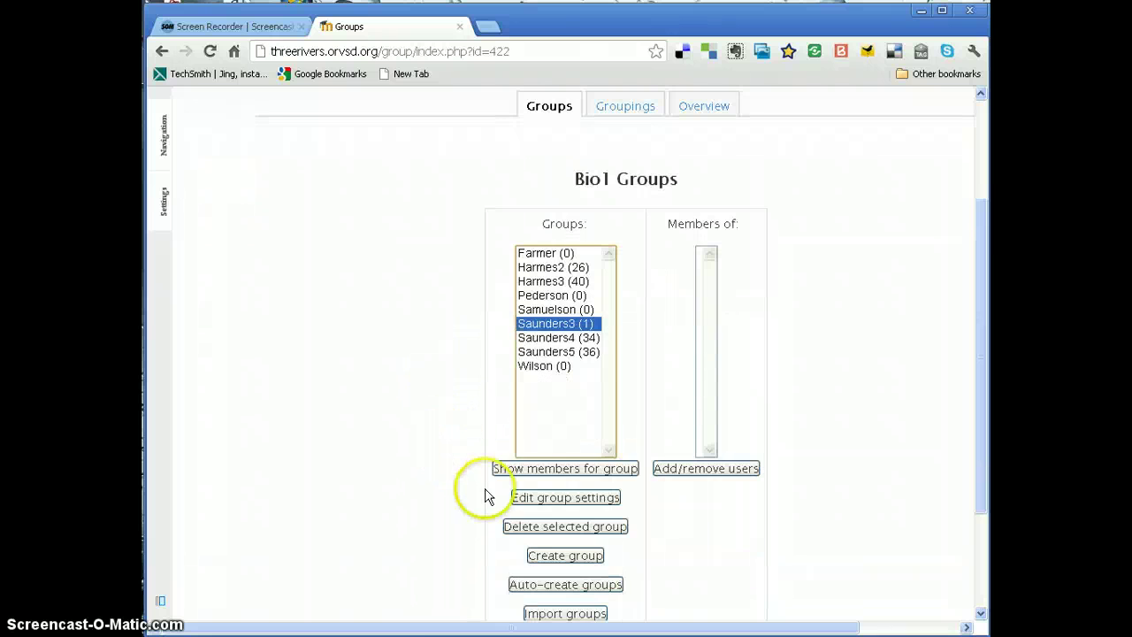
{"action": "left_click", "coordinate": [523, 529]}
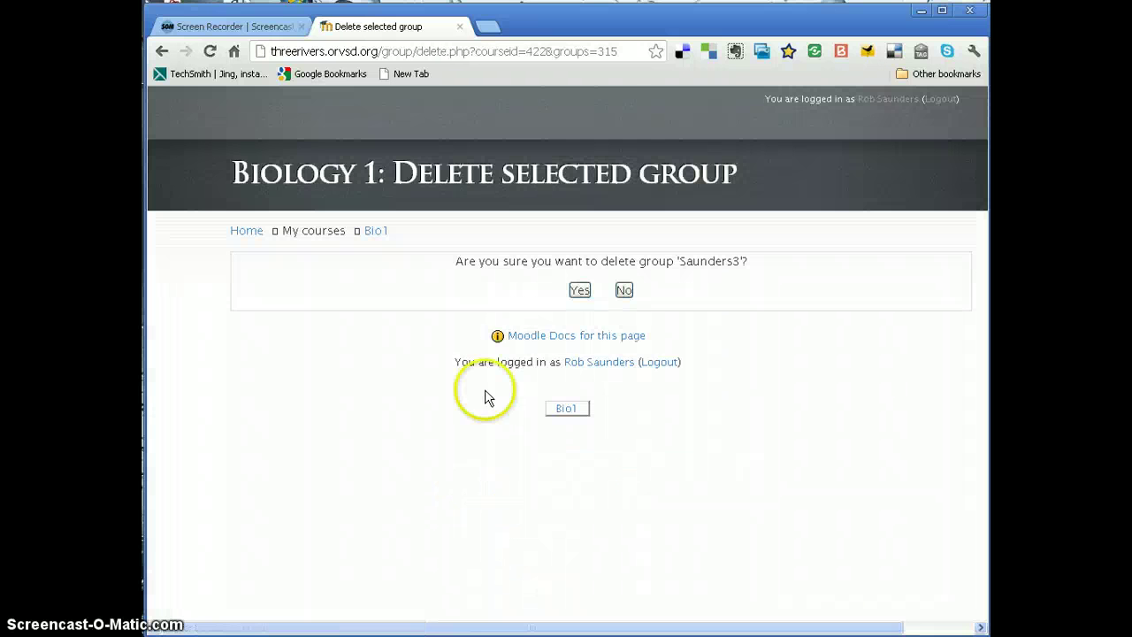
{"action": "left_click", "coordinate": [579, 290]}
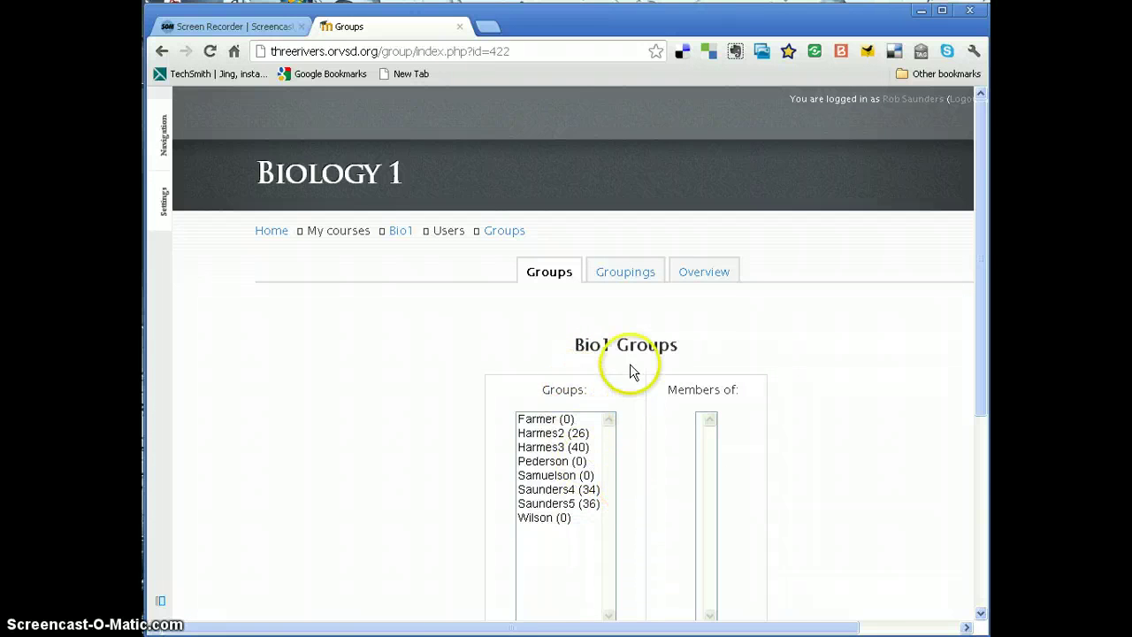
- Review the Groupings table, where Saunders' Class contains Saunders4 and Saunders5, then return to Bio1
{"action": "left_click", "coordinate": [627, 276]}
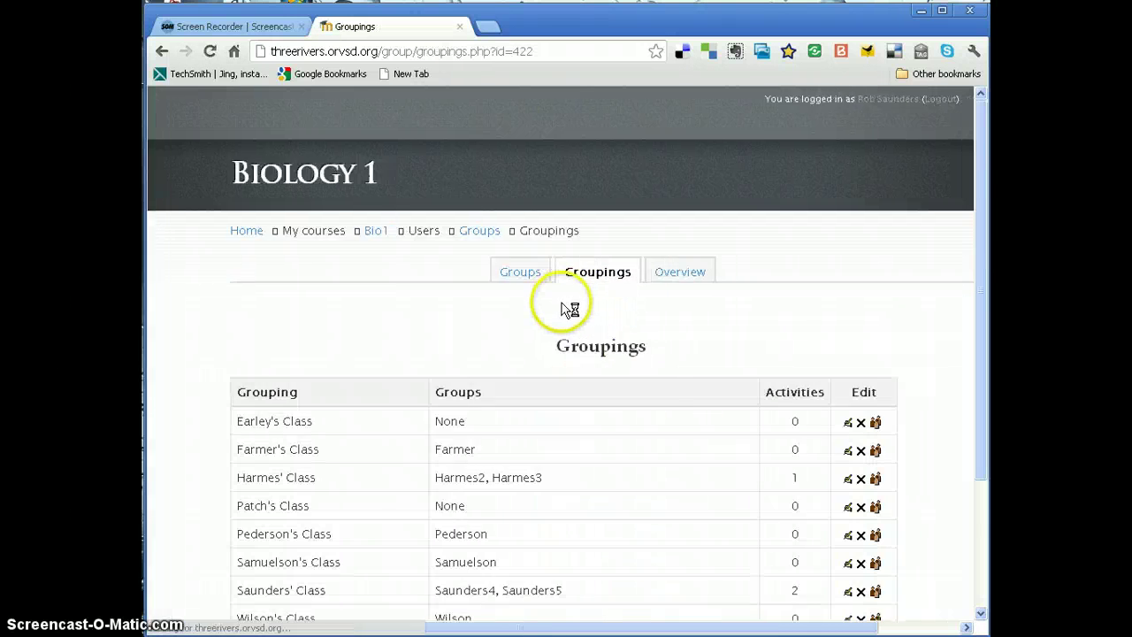
{"action": "scroll", "coordinate": [562, 308], "scroll_direction": "down", "scroll_amount": 2}
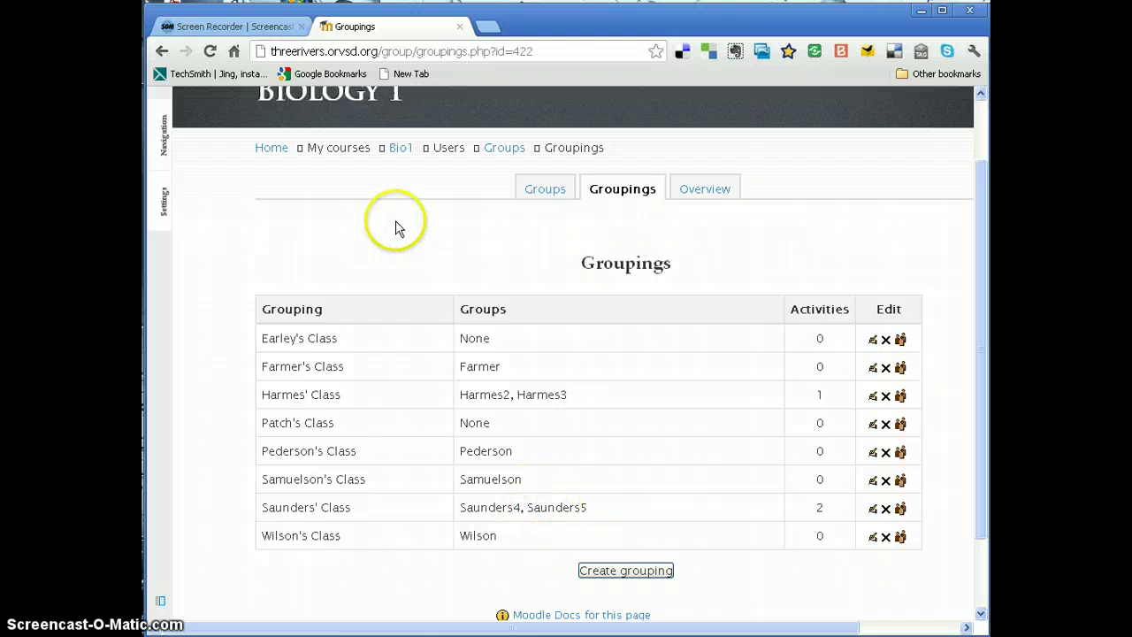
{"action": "left_click", "coordinate": [400, 149]}
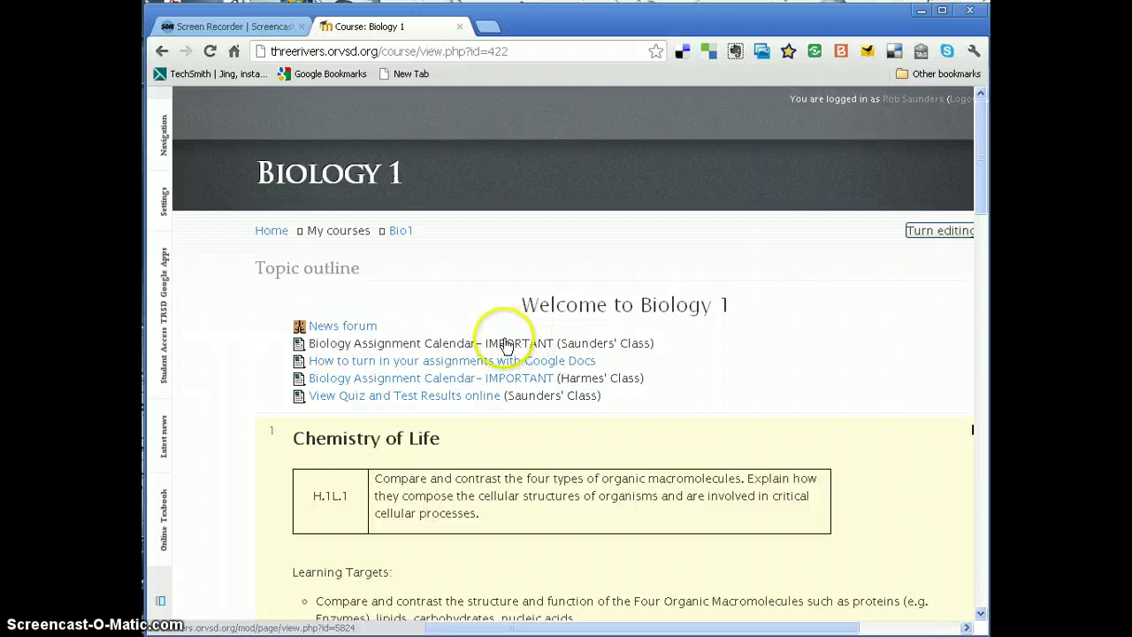
- Log out of the teacher account and log in with the student account
{"action": "left_click", "coordinate": [965, 100]}
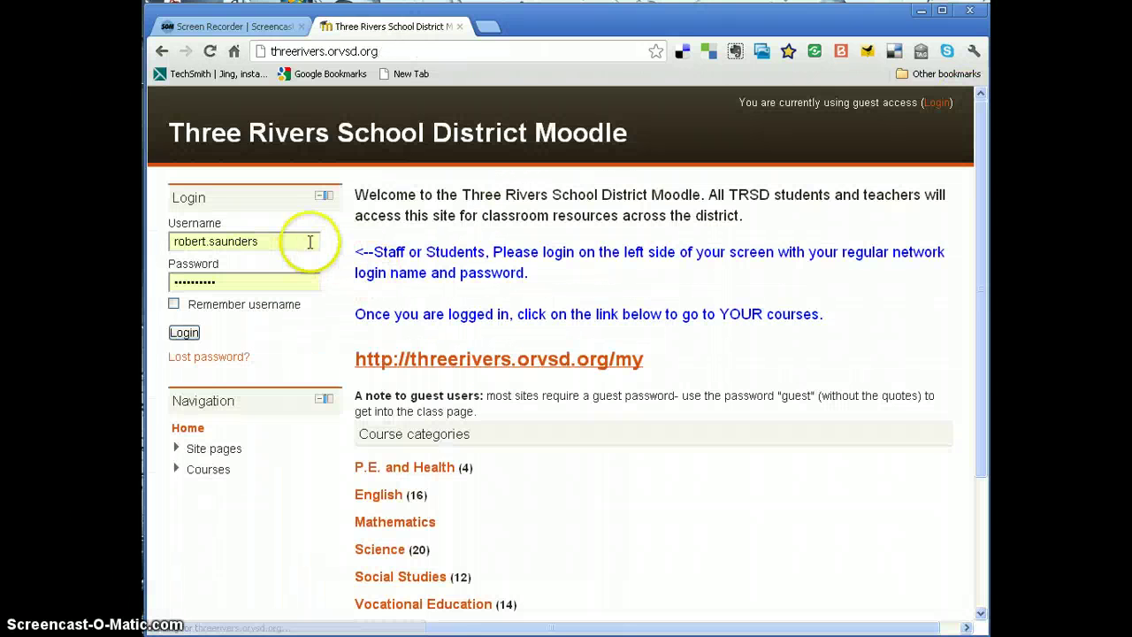
{"action": "left_click_drag", "start_coordinate": [285, 244], "coordinate": [151, 239]}
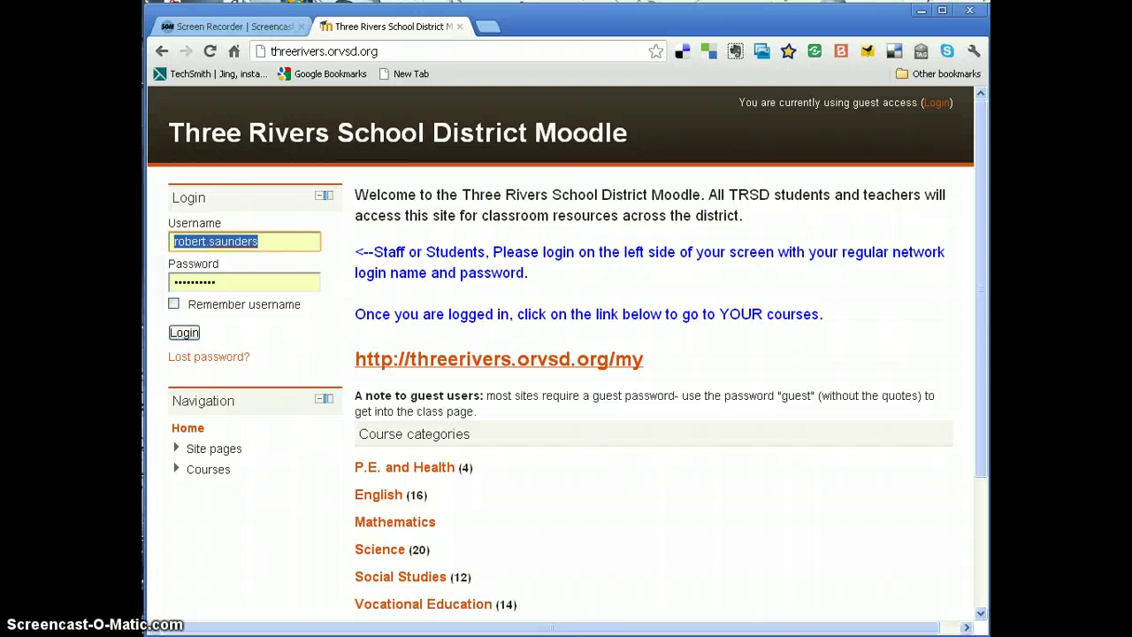
{"action": "type", "text": "student22"}
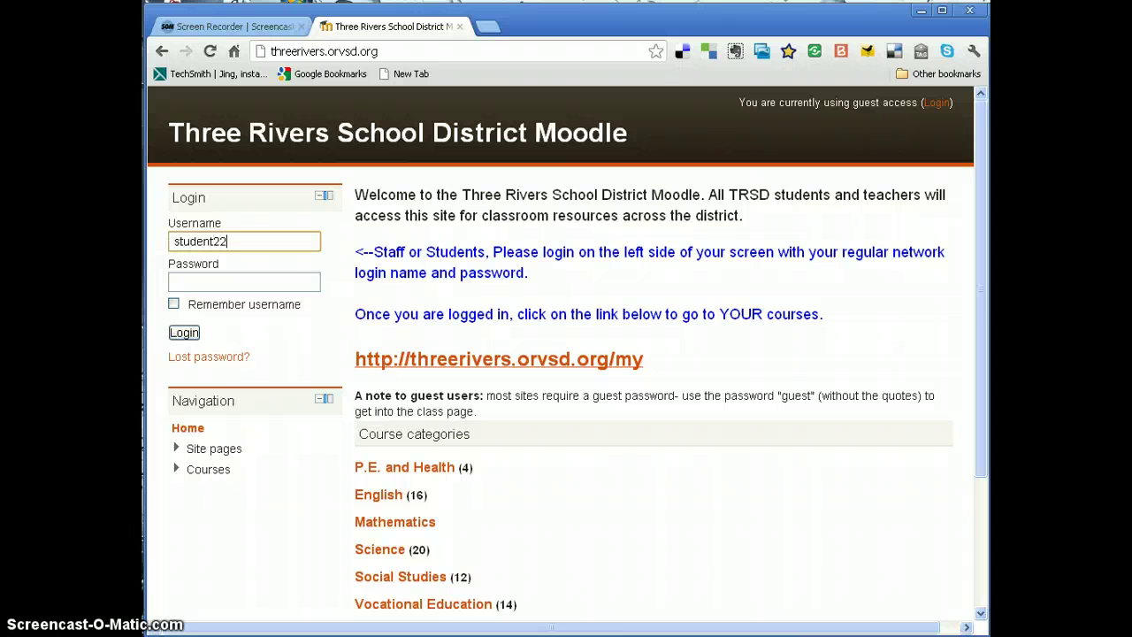
{"action": "key", "text": "Tab"}
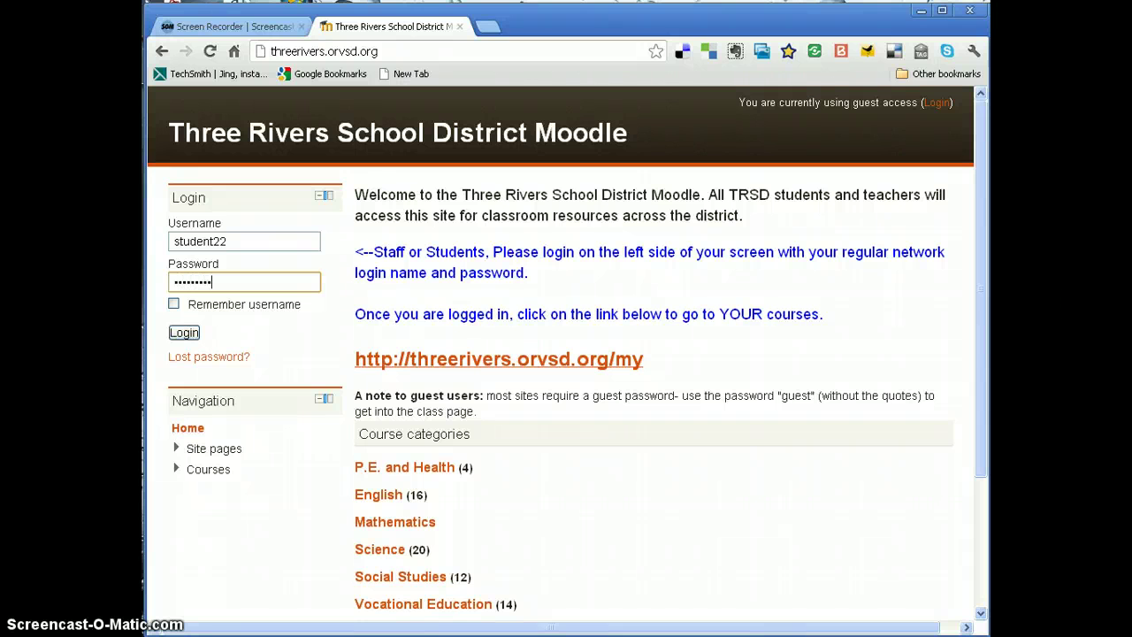
{"action": "left_click", "coordinate": [184, 333]}
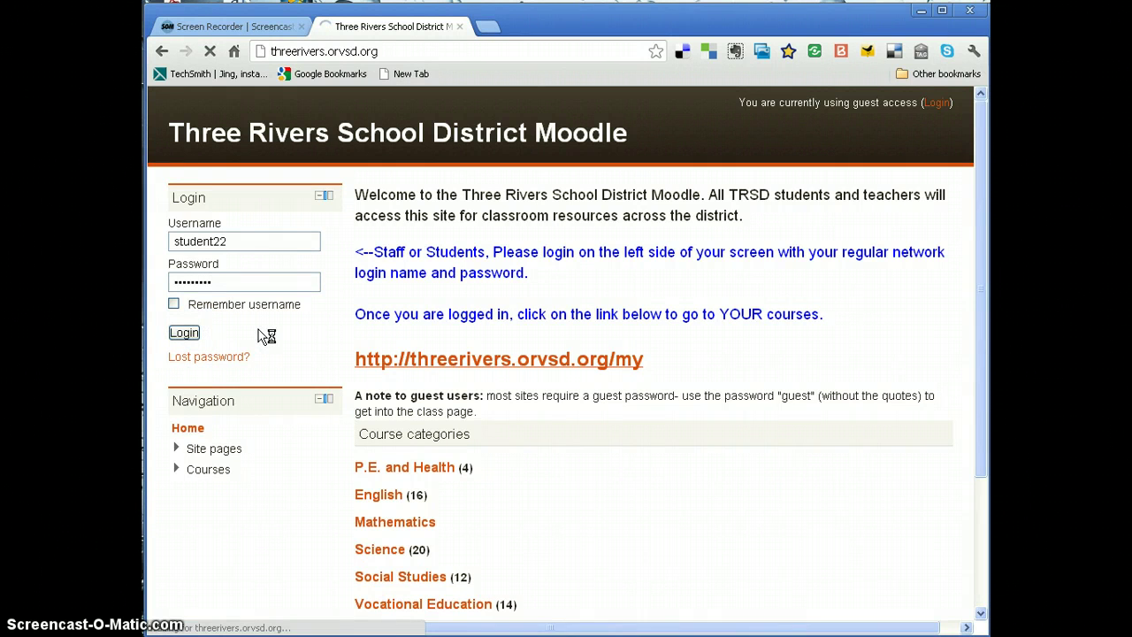
- As the student, open Biology 1 and view the Quiz and Test Results page
{"action": "left_click", "coordinate": [407, 382]}
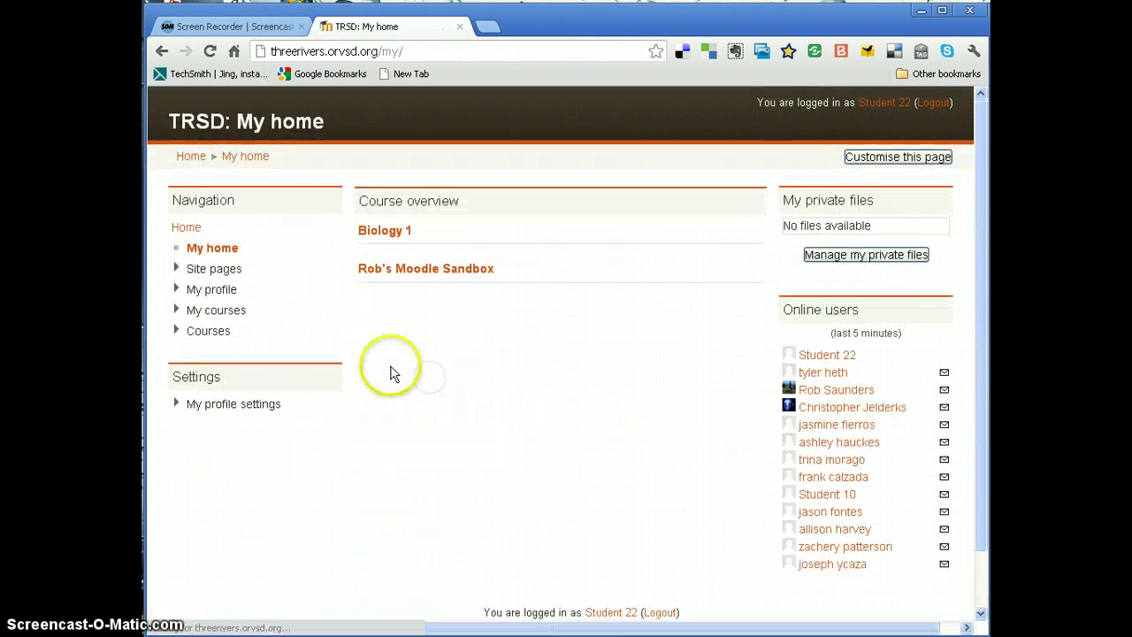
{"action": "left_click", "coordinate": [395, 233]}
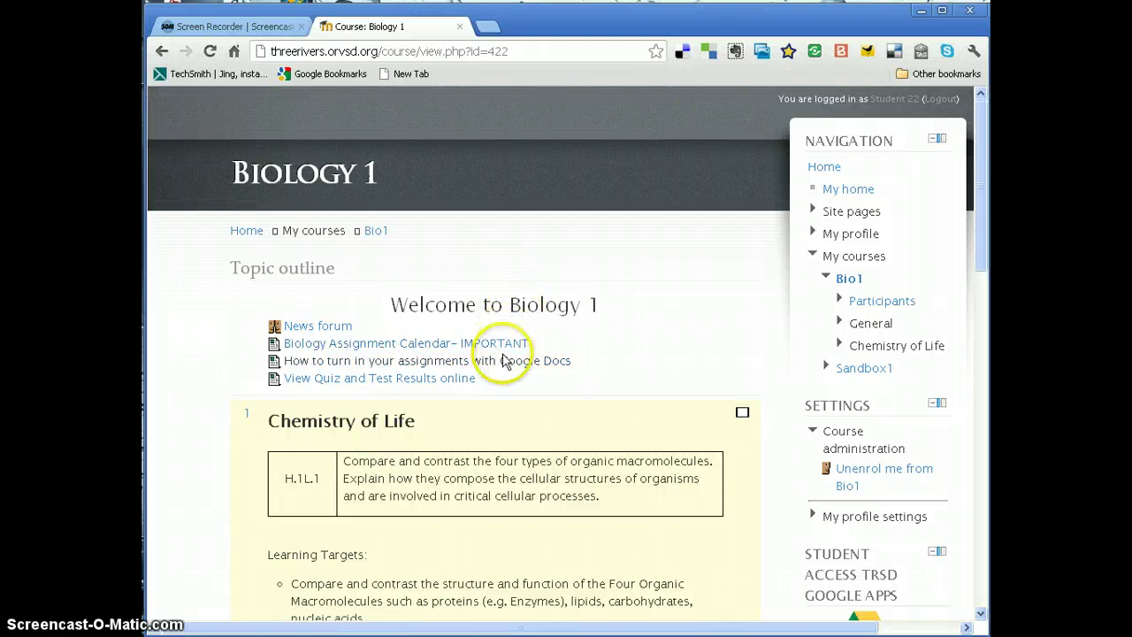
{"action": "left_click", "coordinate": [354, 386]}
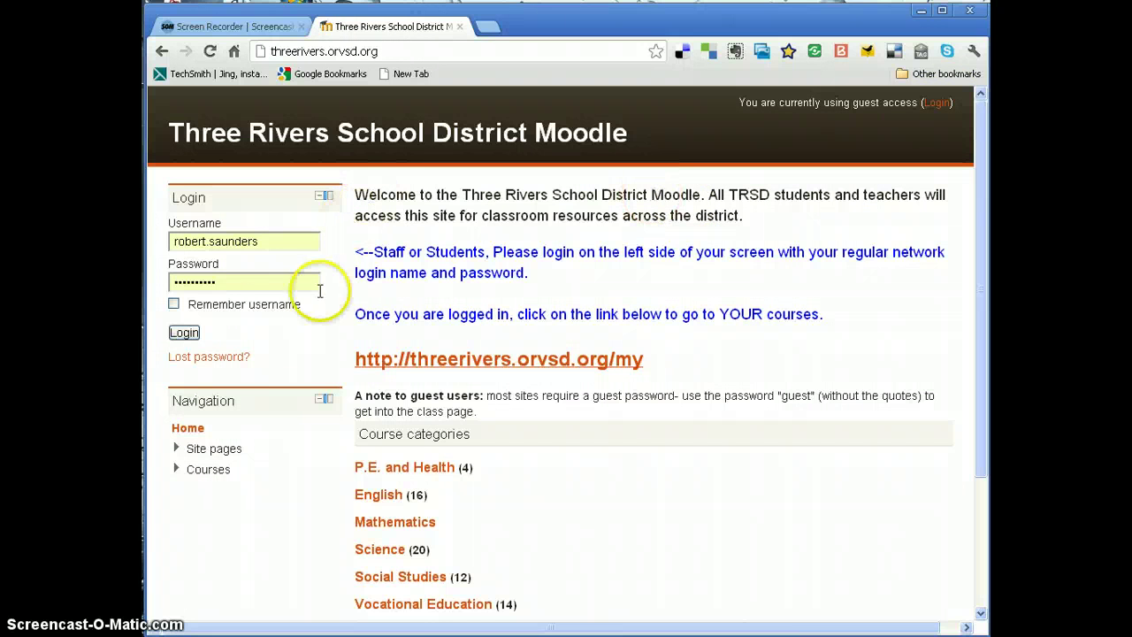
- Log back in as the teacher and turn editing on for Biology 1
{"action": "left_click", "coordinate": [184, 335]}
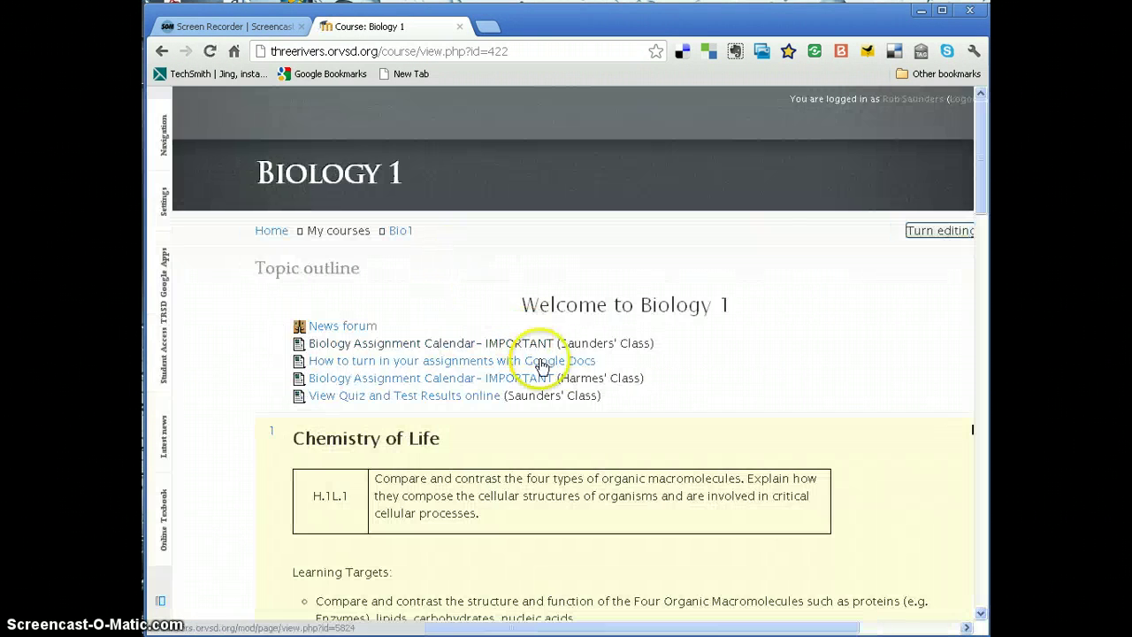
{"action": "left_click", "coordinate": [926, 235]}
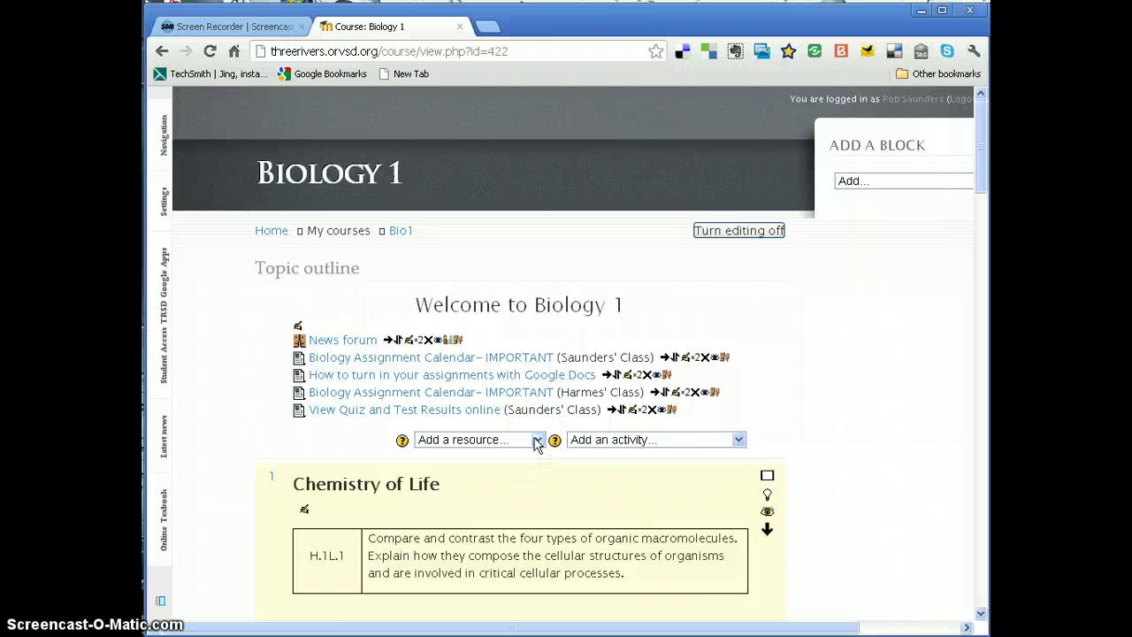
- Add a Page resource named 'Important Videos' with description 'watch these videos for homework.'
{"action": "left_click", "coordinate": [537, 439]}
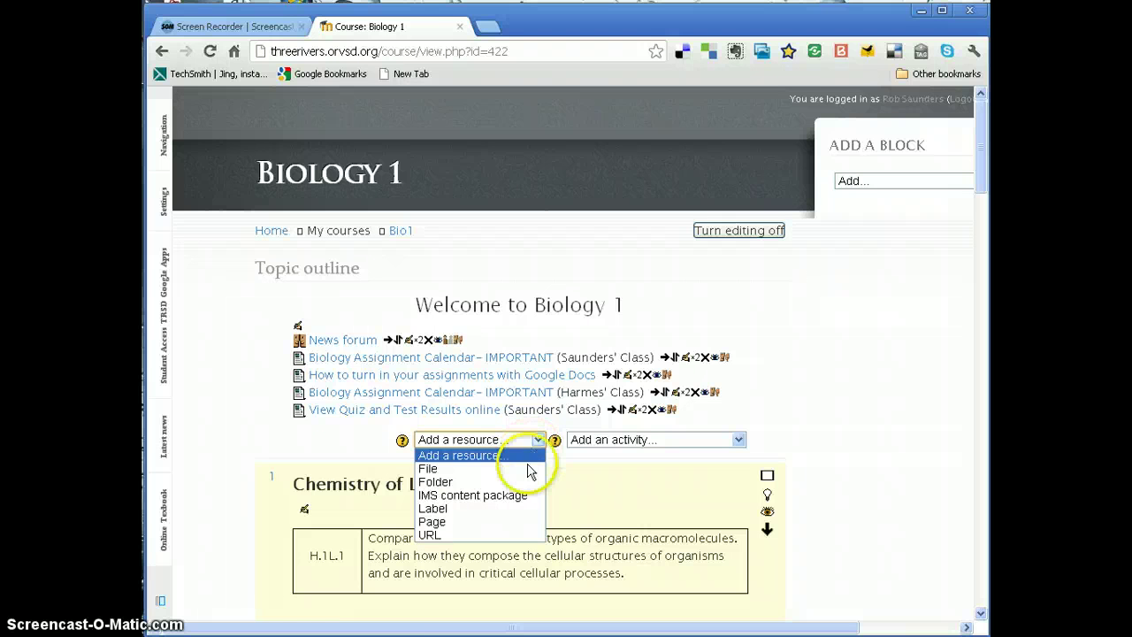
{"action": "left_click", "coordinate": [513, 522]}
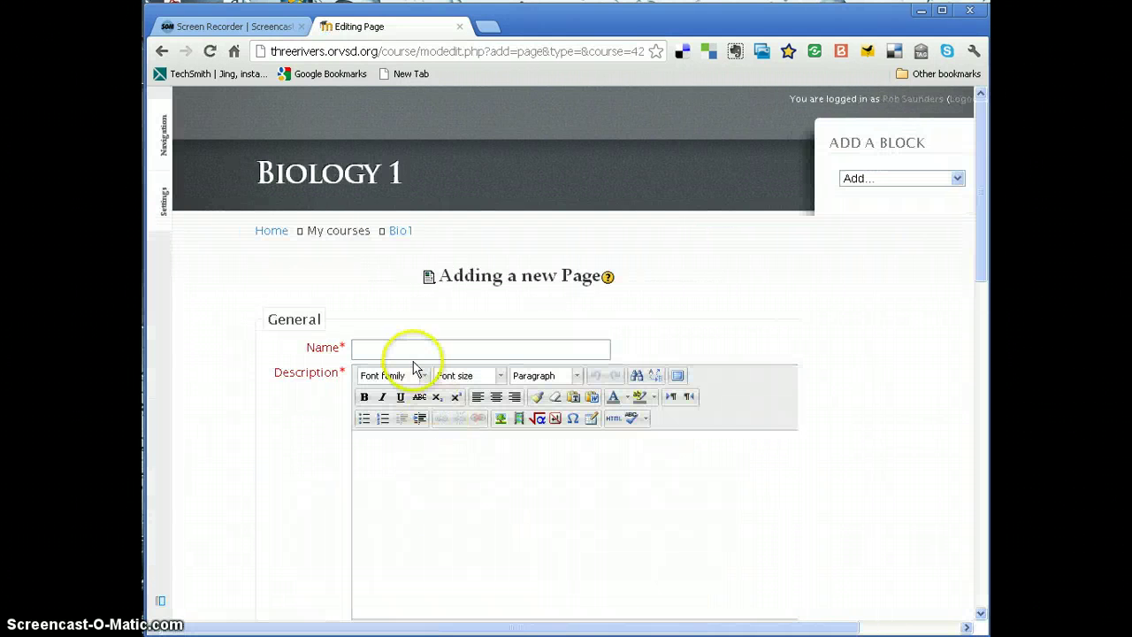
{"action": "left_click", "coordinate": [413, 355]}
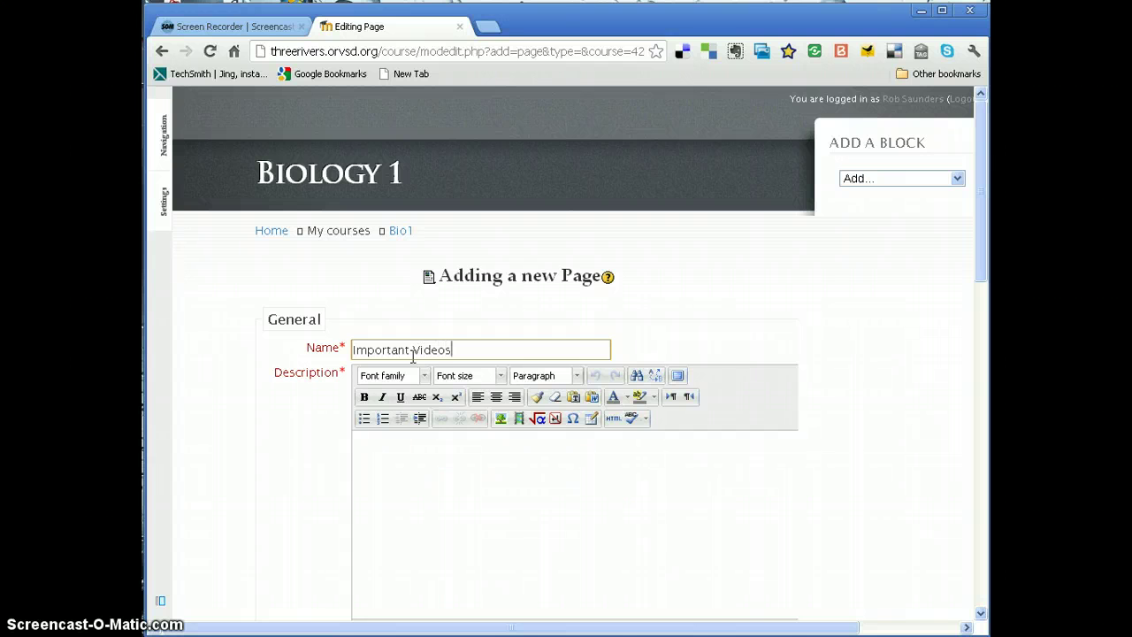
{"action": "left_click", "coordinate": [434, 445]}
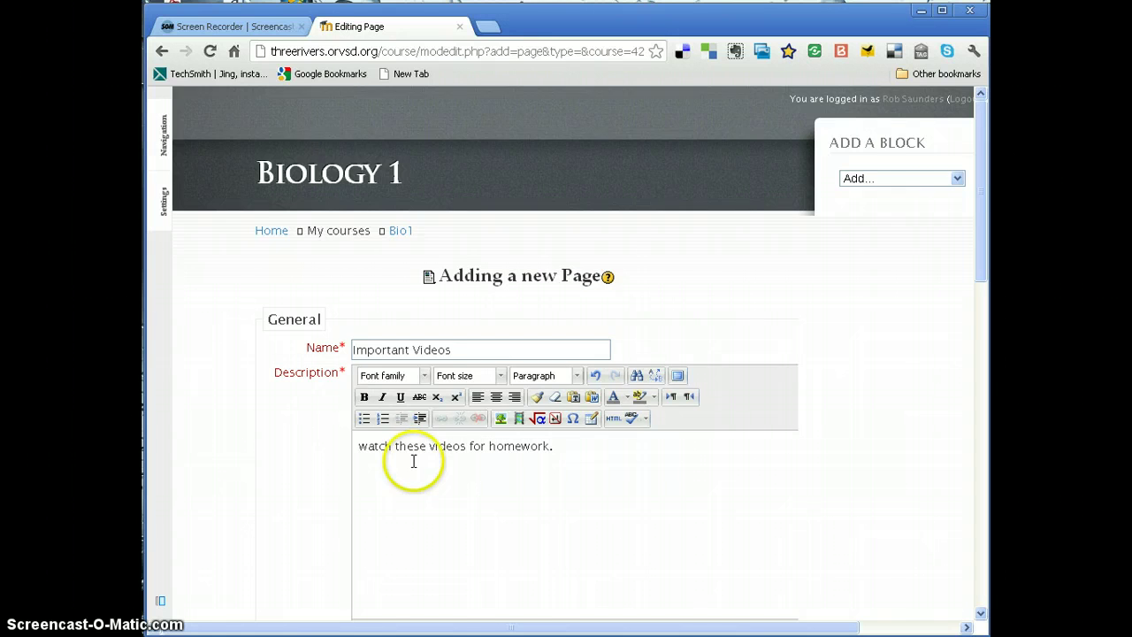
{"action": "scroll", "coordinate": [412, 460], "scroll_direction": "down", "scroll_amount": 2}
{"action": "scroll", "coordinate": [417, 465], "scroll_direction": "down", "scroll_amount": 2}
{"action": "left_click", "coordinate": [414, 450]}
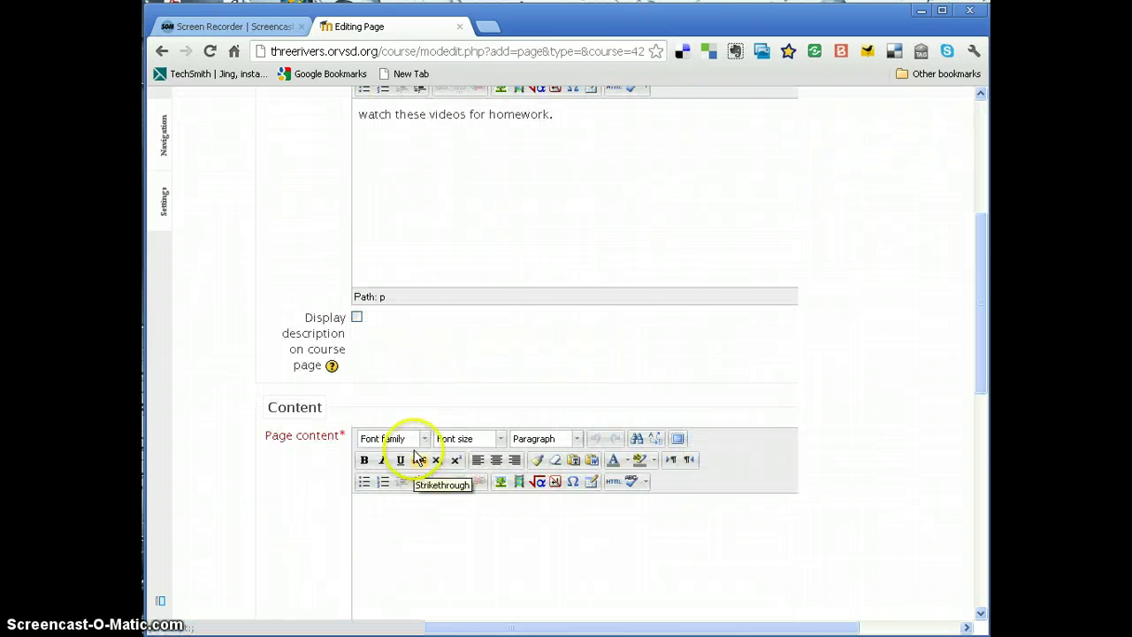
- Make the page available to group members only, using the Saunders' Class grouping
{"action": "scroll", "coordinate": [415, 450], "scroll_direction": "down", "scroll_amount": 2}
{"action": "left_click", "coordinate": [416, 442]}
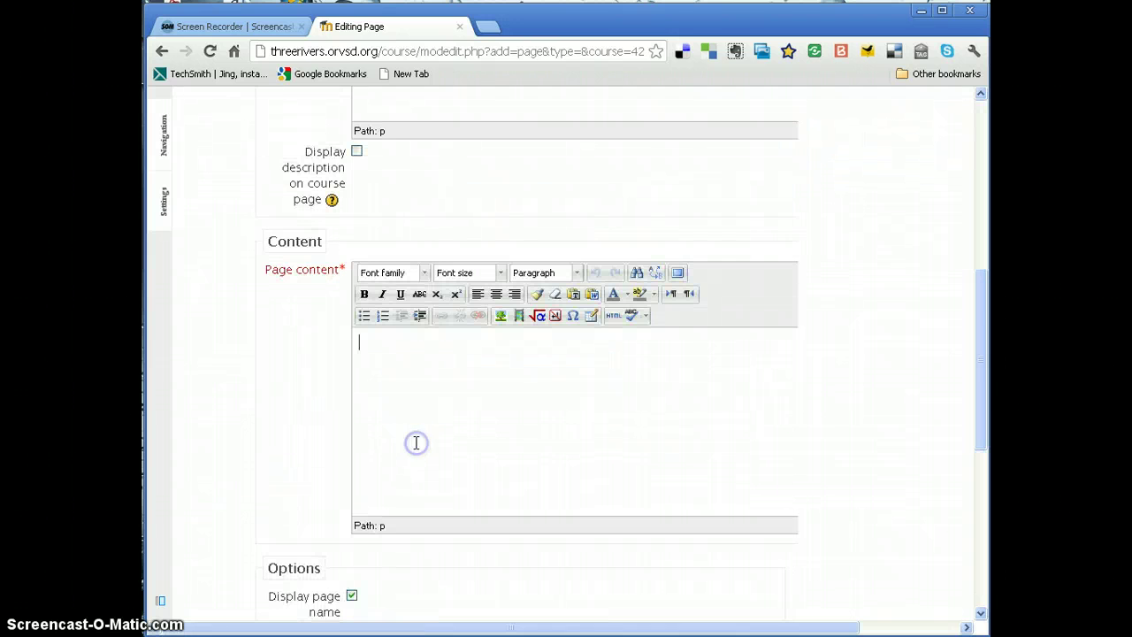
{"action": "scroll", "coordinate": [417, 434], "scroll_direction": "down", "scroll_amount": 2}
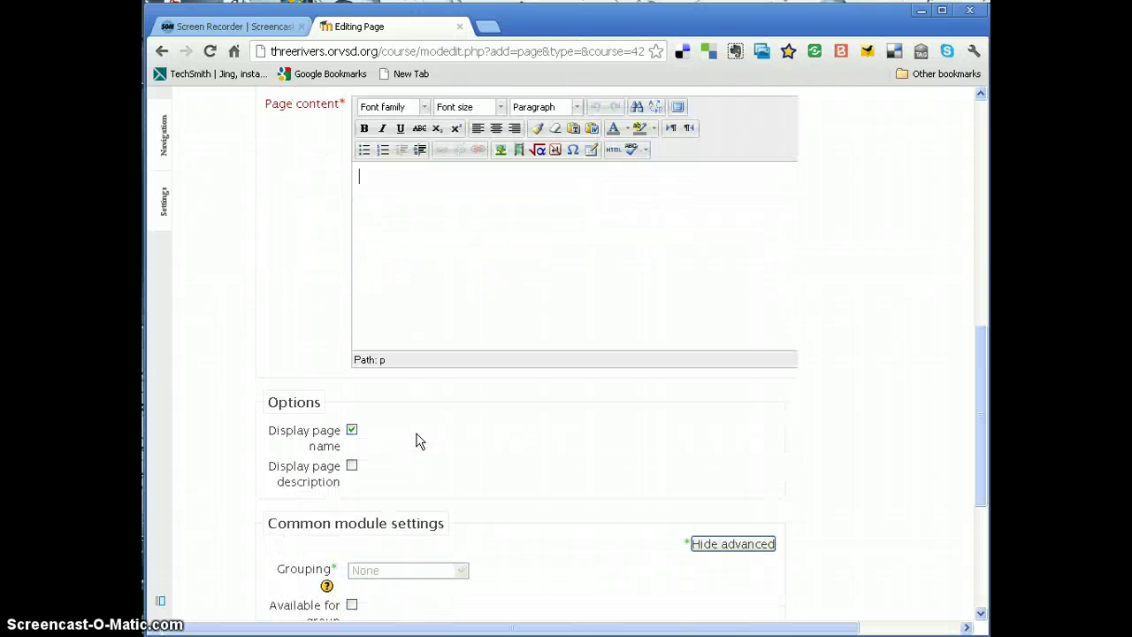
{"action": "scroll", "coordinate": [416, 432], "scroll_direction": "down", "scroll_amount": 3}
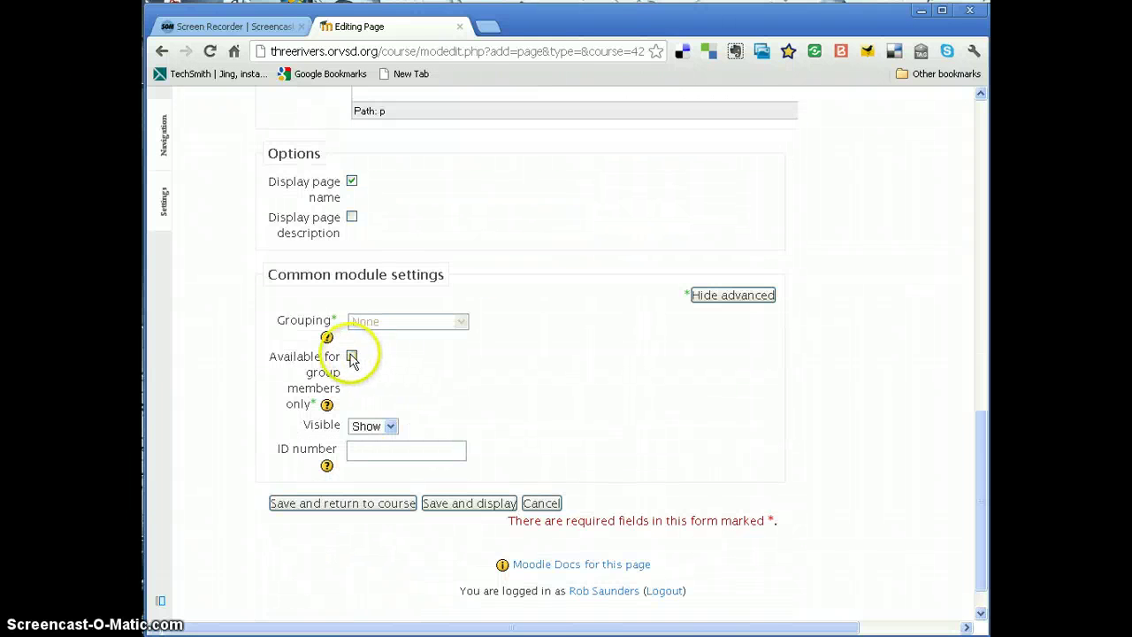
{"action": "left_click", "coordinate": [351, 358]}
{"action": "left_click", "coordinate": [420, 323]}
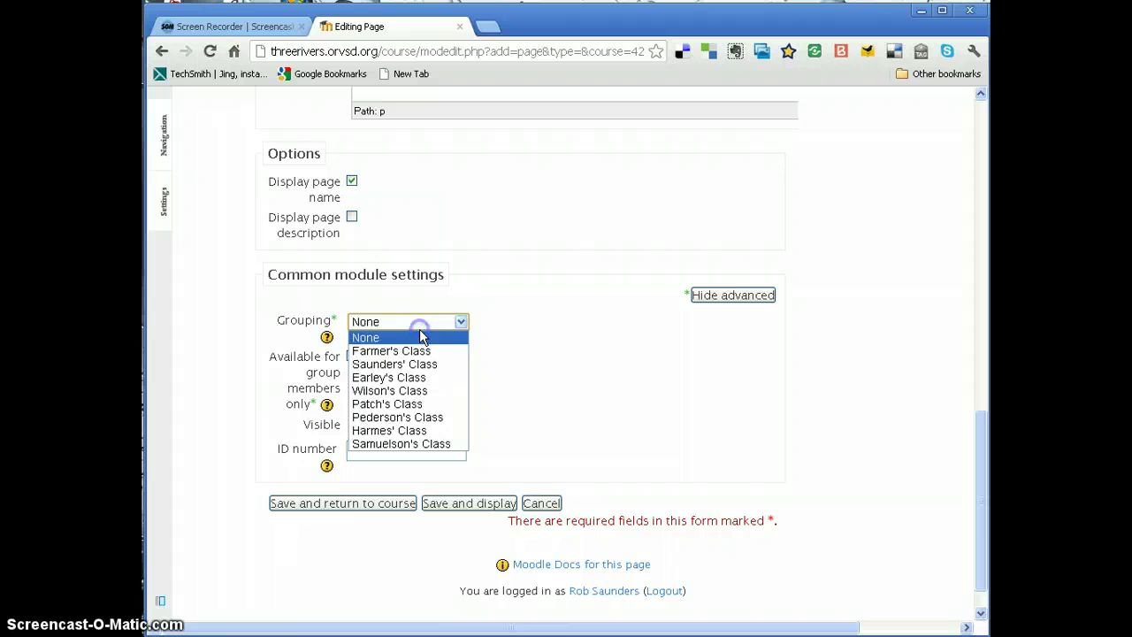
{"action": "left_click", "coordinate": [416, 363]}
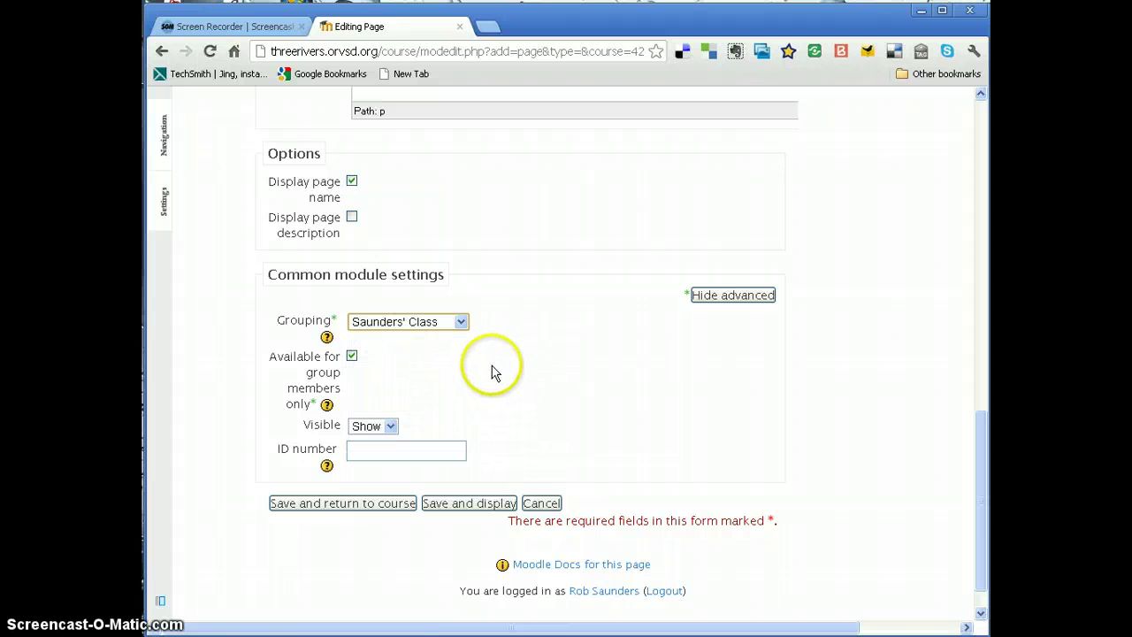
{"action": "scroll", "coordinate": [496, 399], "scroll_direction": "up", "scroll_amount": 6}
{"action": "scroll", "coordinate": [518, 381], "scroll_direction": "down", "scroll_amount": 2}
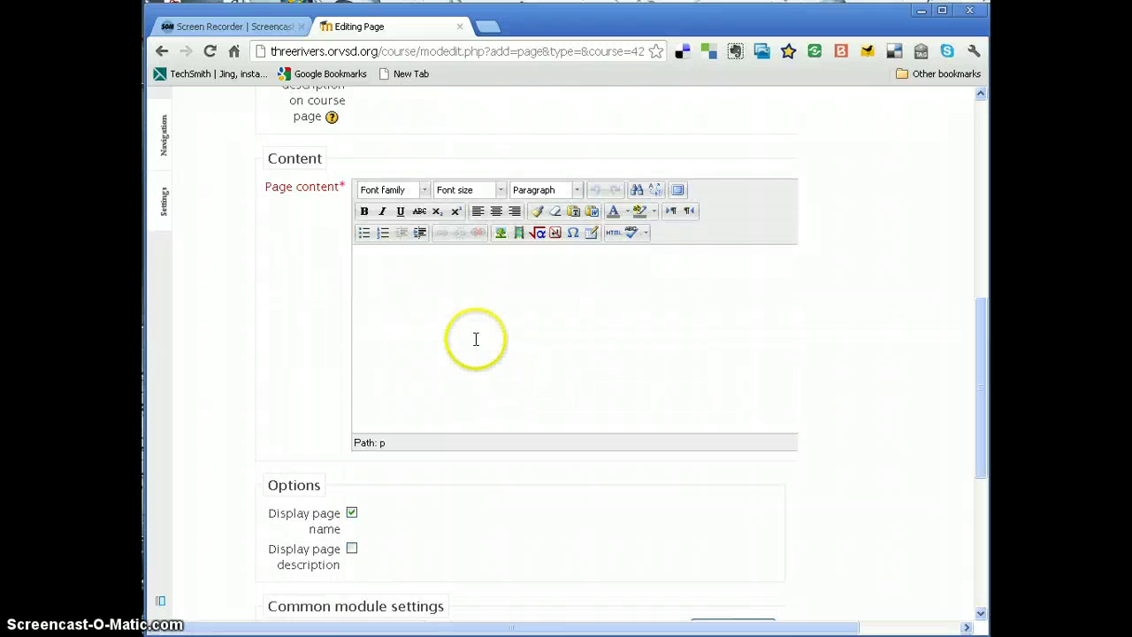
- Load YouTube in a new browser tab, then return to the Moodle page form tab
{"action": "left_click", "coordinate": [488, 27]}
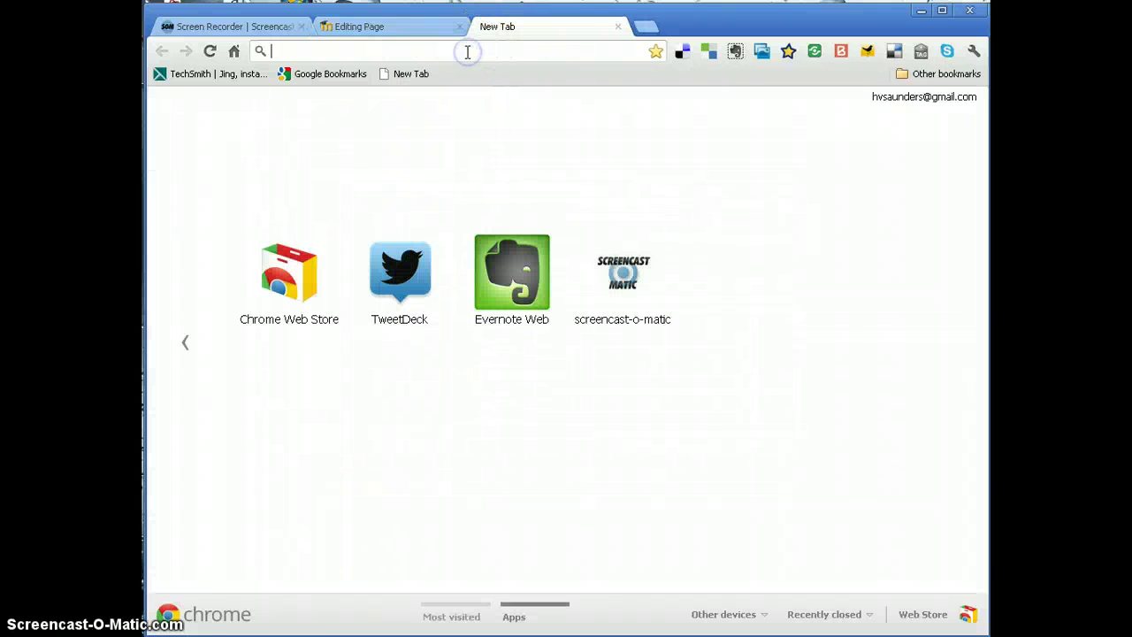
{"action": "type", "text": "k"}
{"action": "key", "text": "BackSpace"}
{"action": "type", "text": "you"}
{"action": "key", "text": "Return"}
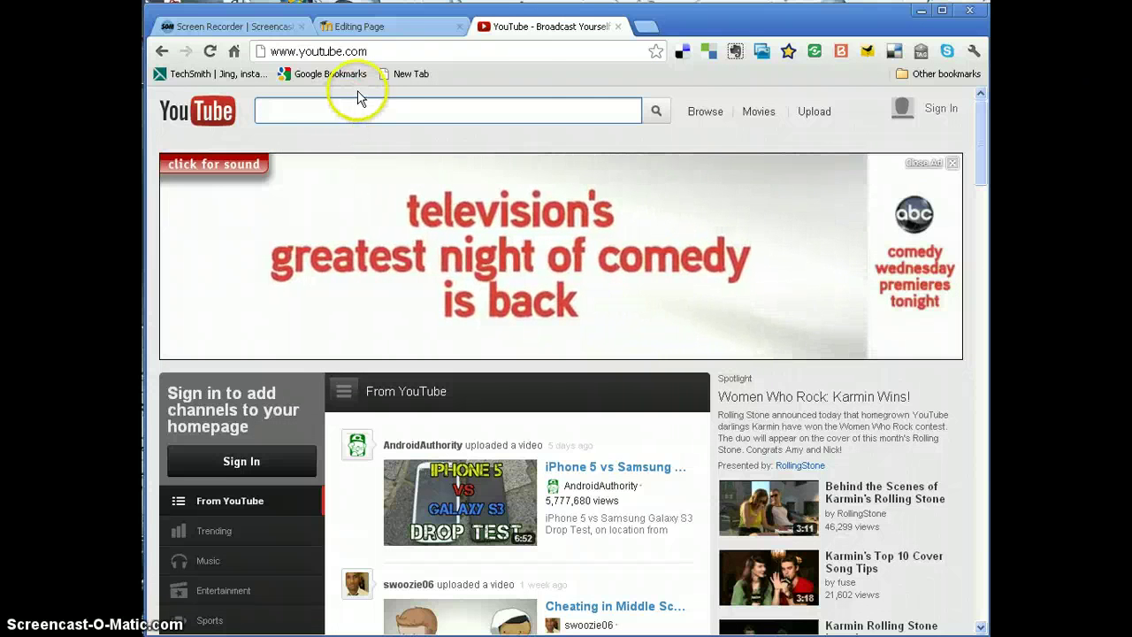
{"action": "left_click", "coordinate": [385, 35]}
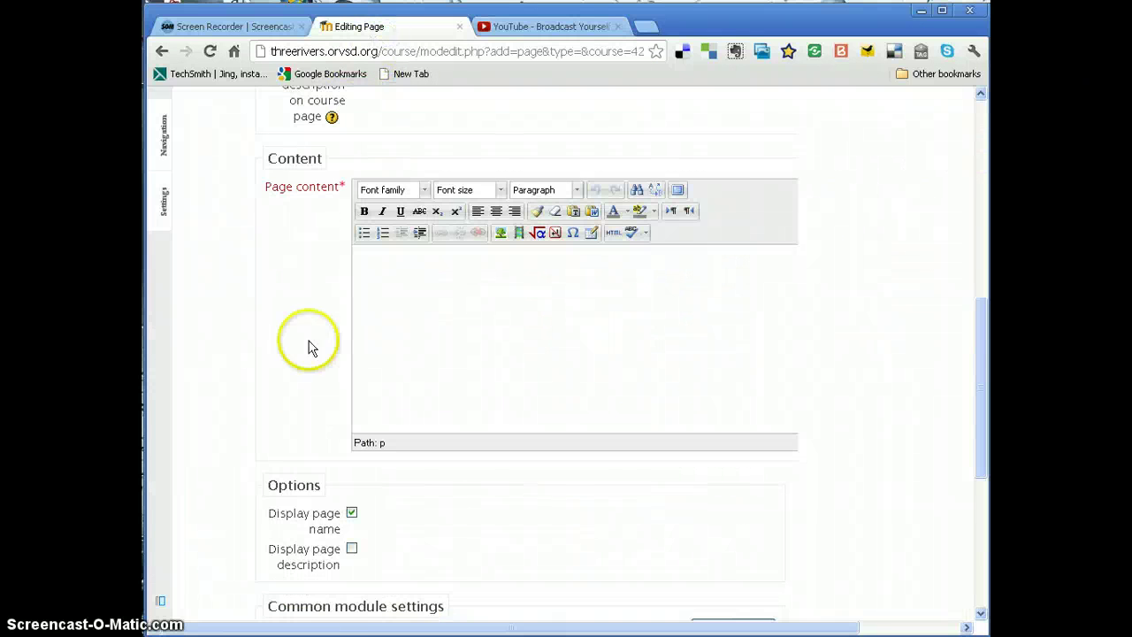
- Leave the unsaved Important Videos form via the Bio1 breadcrumb, back to the editing-mode course page
{"action": "scroll", "coordinate": [298, 381], "scroll_direction": "down", "scroll_amount": 2}
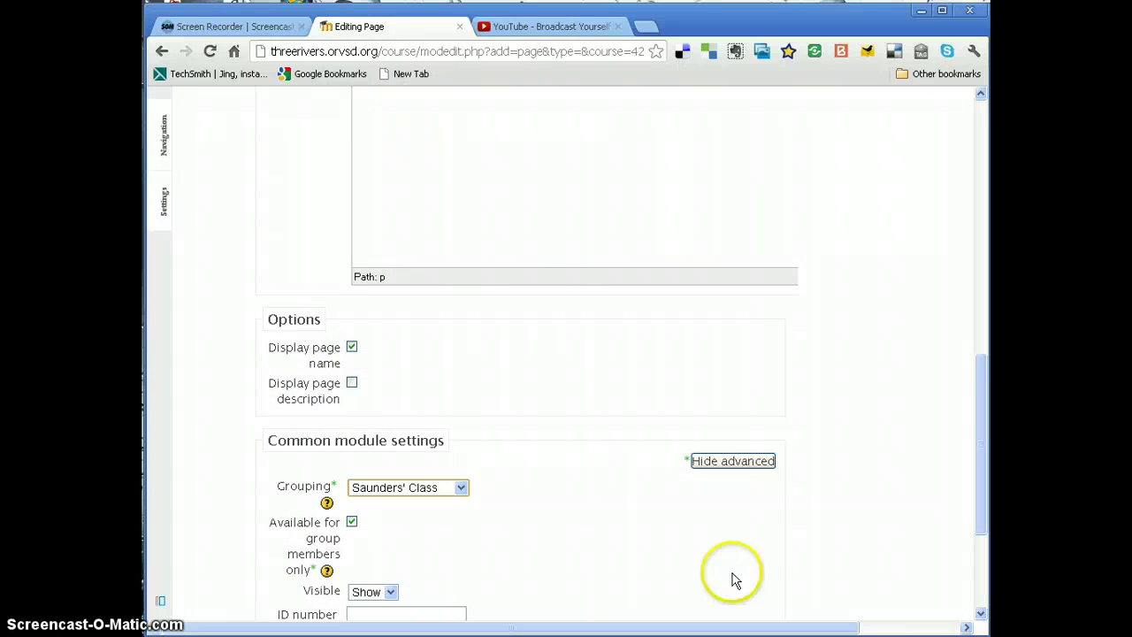
{"action": "scroll", "coordinate": [441, 381], "scroll_direction": "up", "scroll_amount": 3}
{"action": "scroll", "coordinate": [440, 382], "scroll_direction": "up", "scroll_amount": 6}
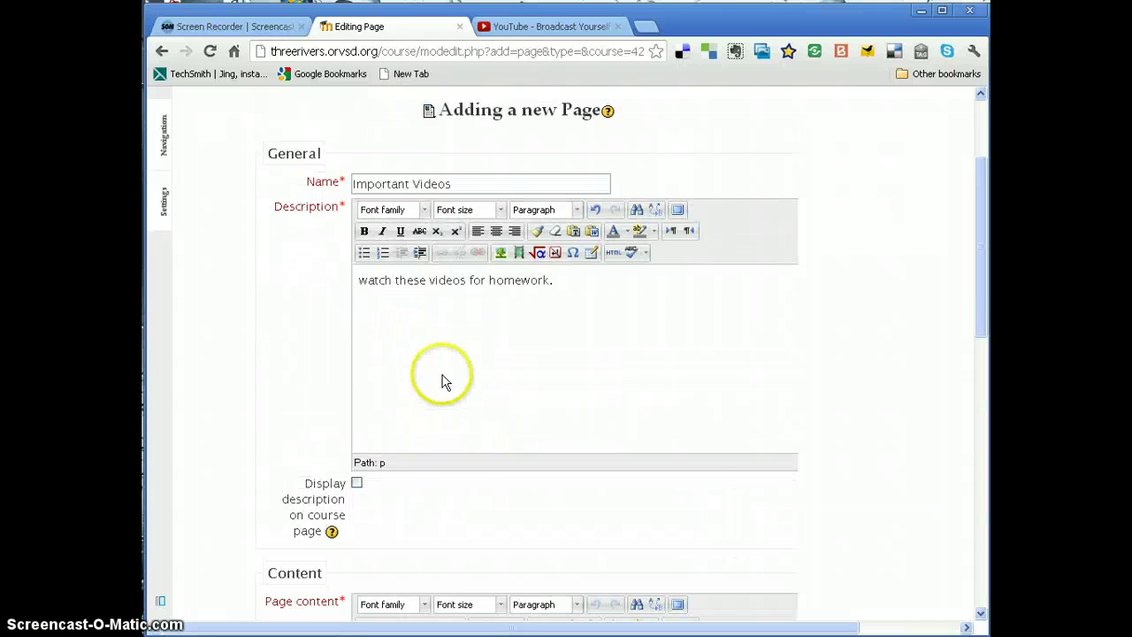
{"action": "left_click", "coordinate": [400, 230]}
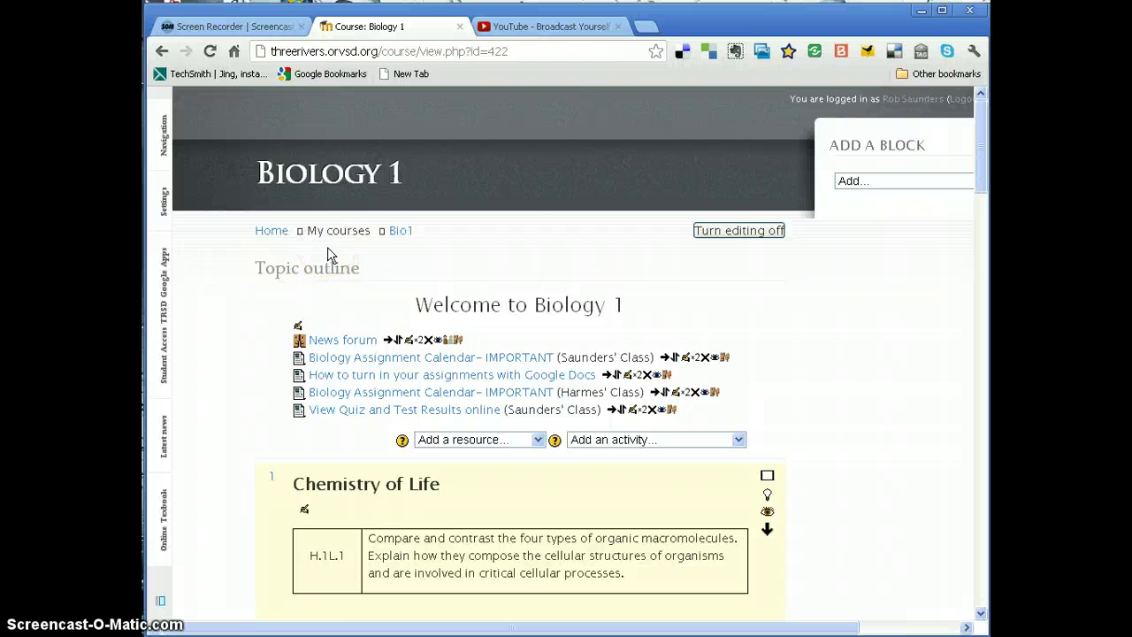
{"action": "left_click", "coordinate": [322, 259]}
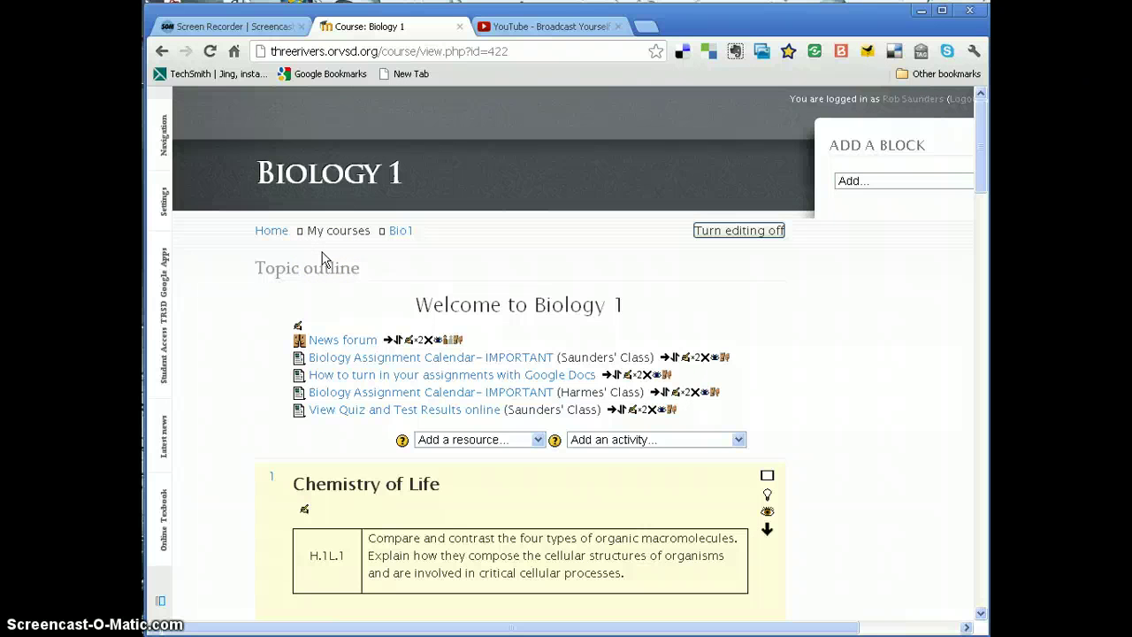